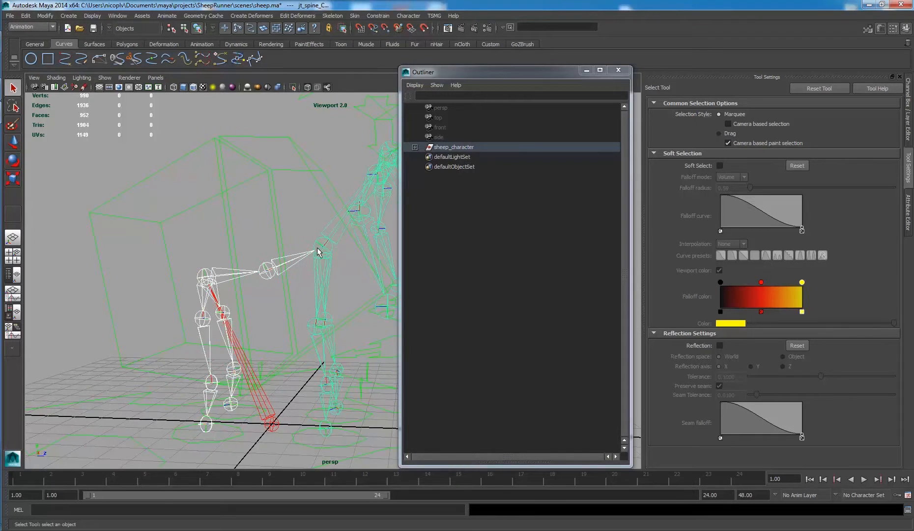
# Step: Examine the joint hierarchy of sheep_character down to jt_spine_A and its rear leg joints
pyautogui.click(414, 147)
pyautogui.click(415, 147)
pyautogui.click(184, 288)
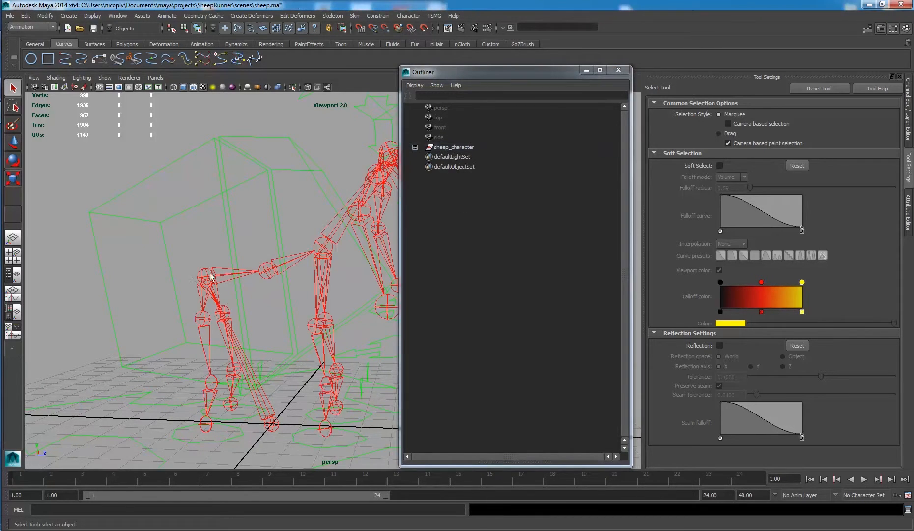
pyautogui.click(244, 270)
pyautogui.press('f')
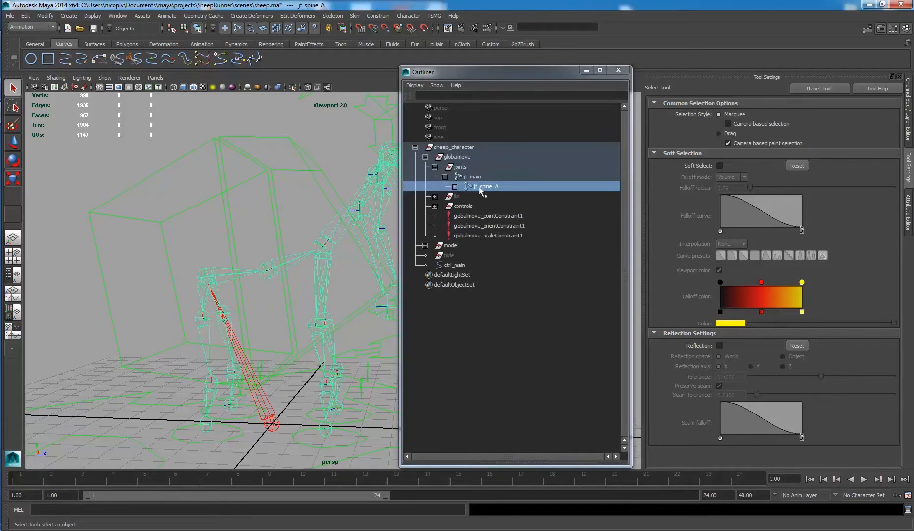
pyautogui.click(454, 186)
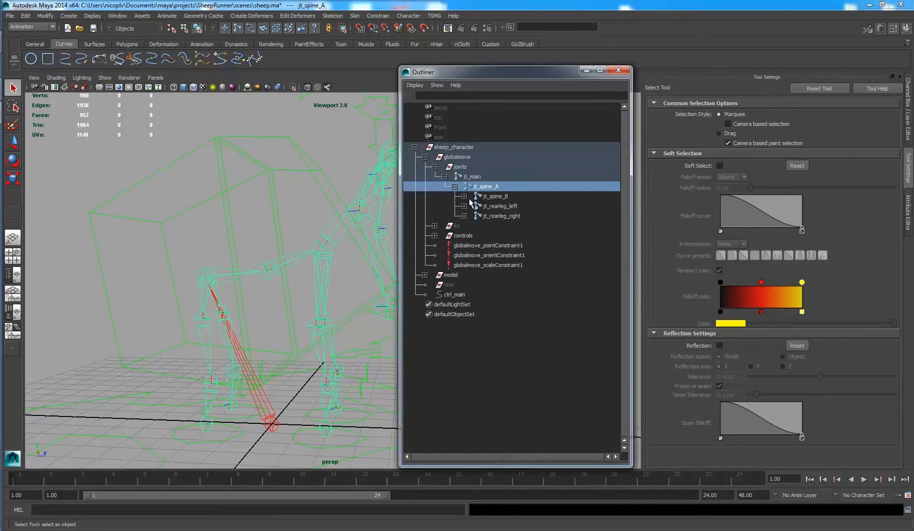
pyautogui.click(463, 206)
pyautogui.click(160, 281)
pyautogui.click(202, 275)
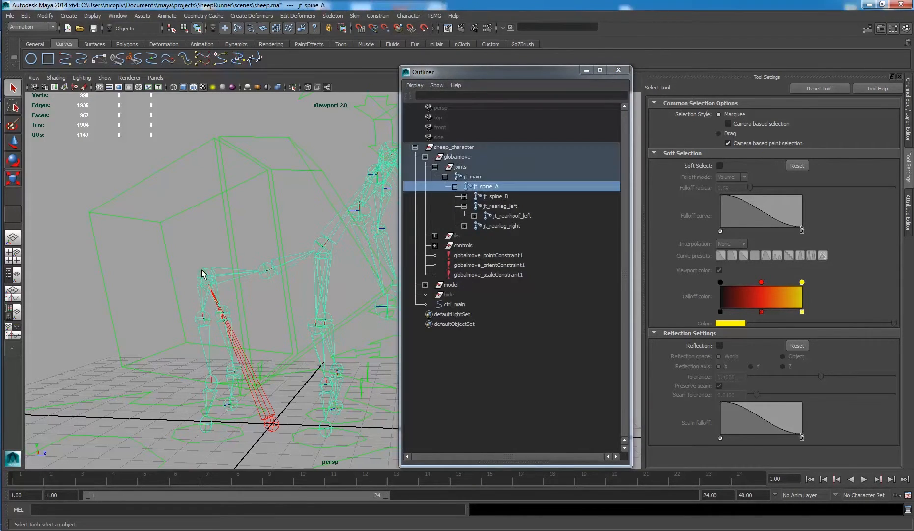
pyautogui.press('f')
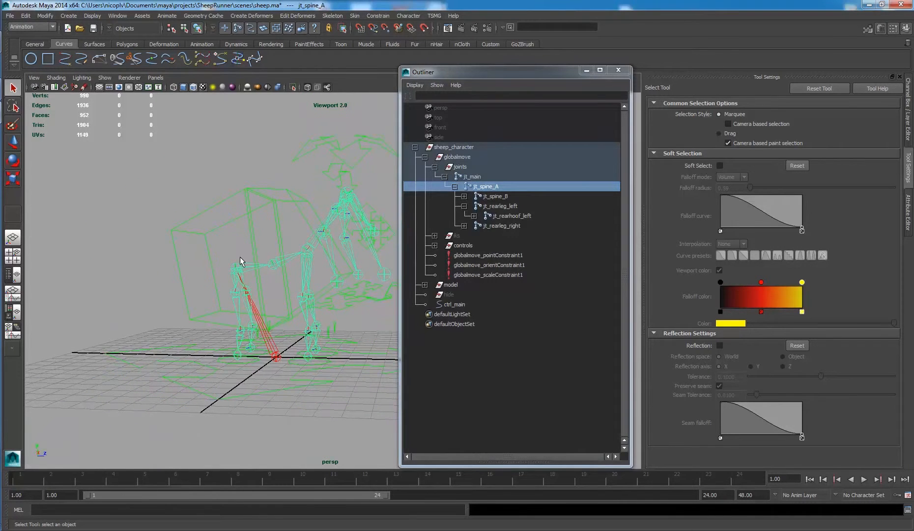
# Step: Inspect the spine chain in the skeleton, expanding jt_spine_B to reach jt_spine_C
pyautogui.click(254, 233)
pyautogui.scroll(6, 239, 246)
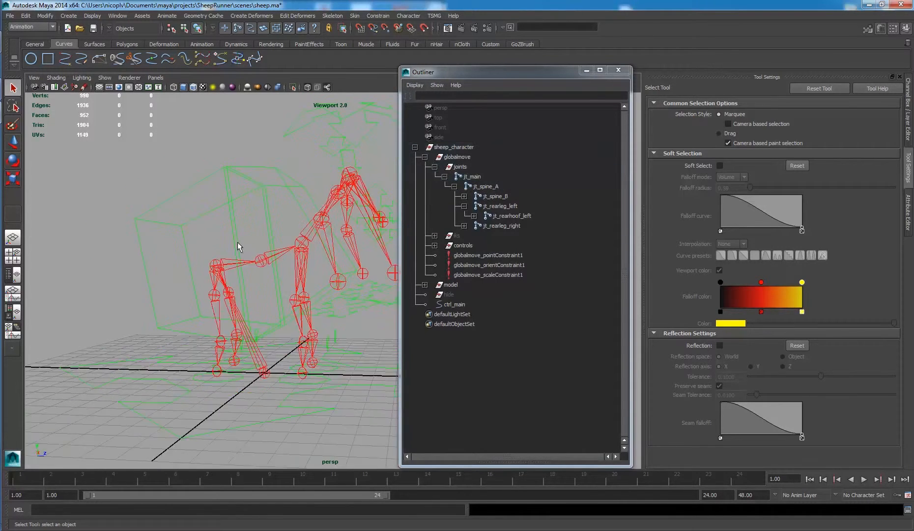
pyautogui.click(211, 256)
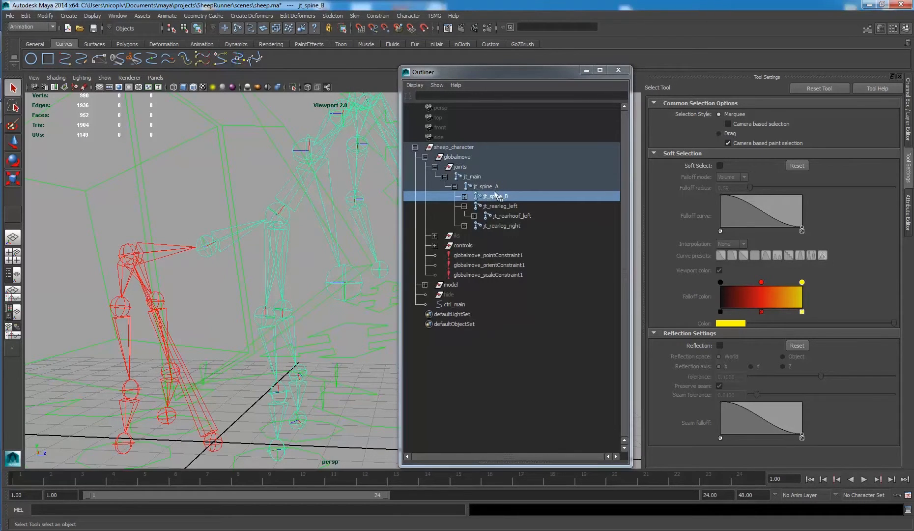
pyautogui.click(425, 157)
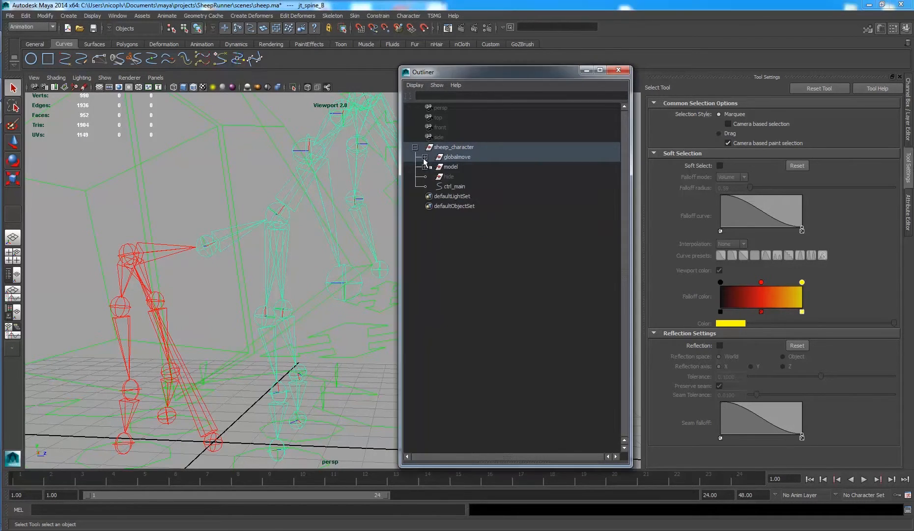
pyautogui.press('f')
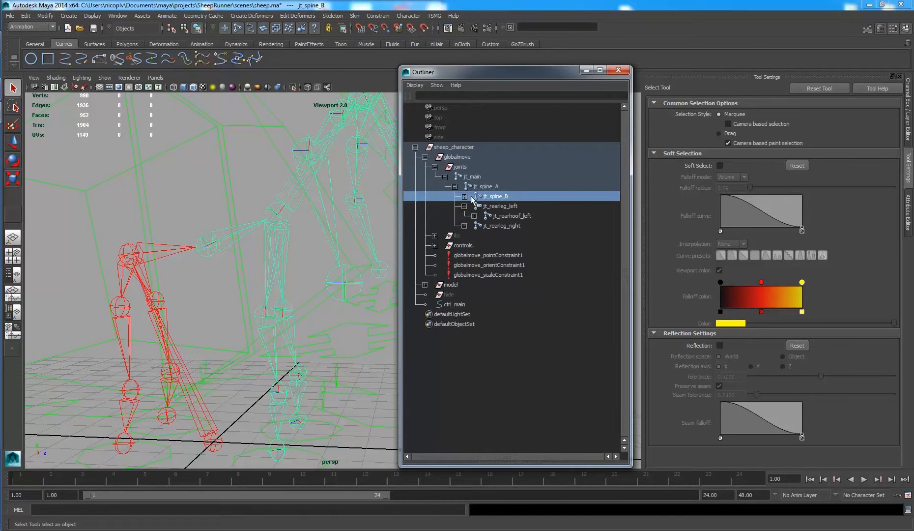
pyautogui.click(465, 196)
pyautogui.click(502, 206)
# Step: Duplicate the jt_spine_A joint chain and parent the copy directly under the joints group
pyautogui.click(484, 187)
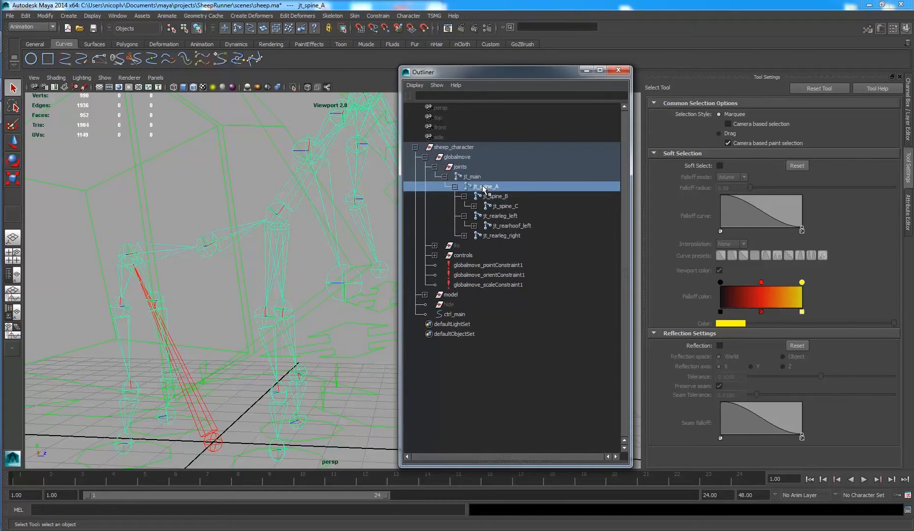
pyautogui.click(455, 187)
pyautogui.hotkey('ctrl', 'd')
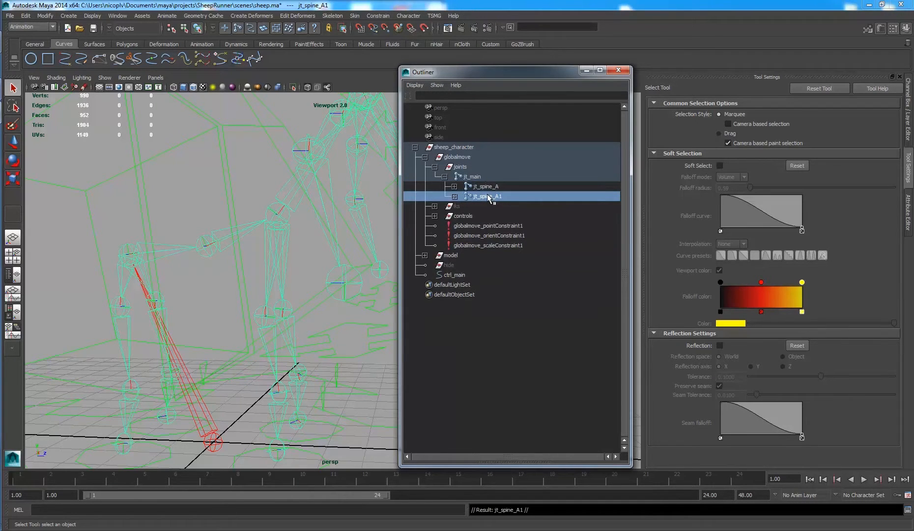
pyautogui.moveTo(491, 197); pyautogui.dragTo(464, 168, button='middle')
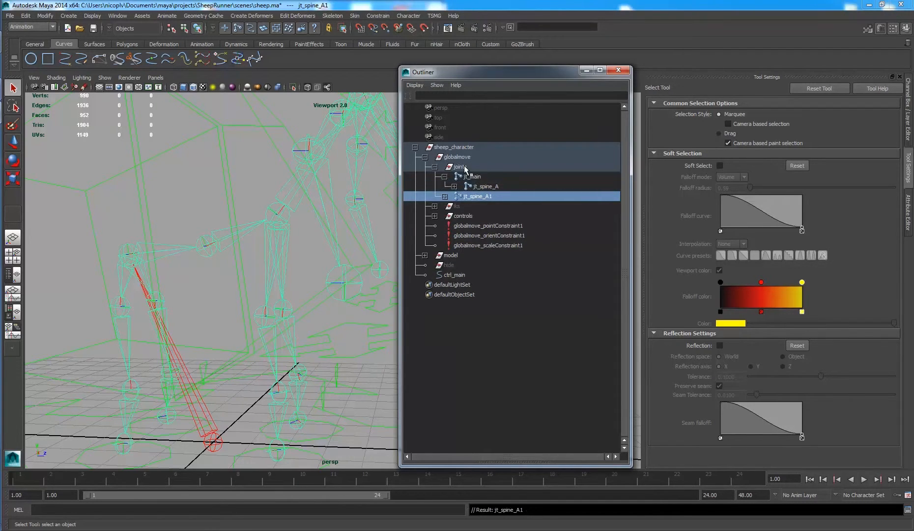
# Step: Delete the jt_rearleg_left and jt_rearleg_right chains from the duplicated spine
pyautogui.click(444, 196)
pyautogui.click(500, 216)
pyautogui.keyDown('shift'); pyautogui.click(500, 225); pyautogui.keyUp('shift')
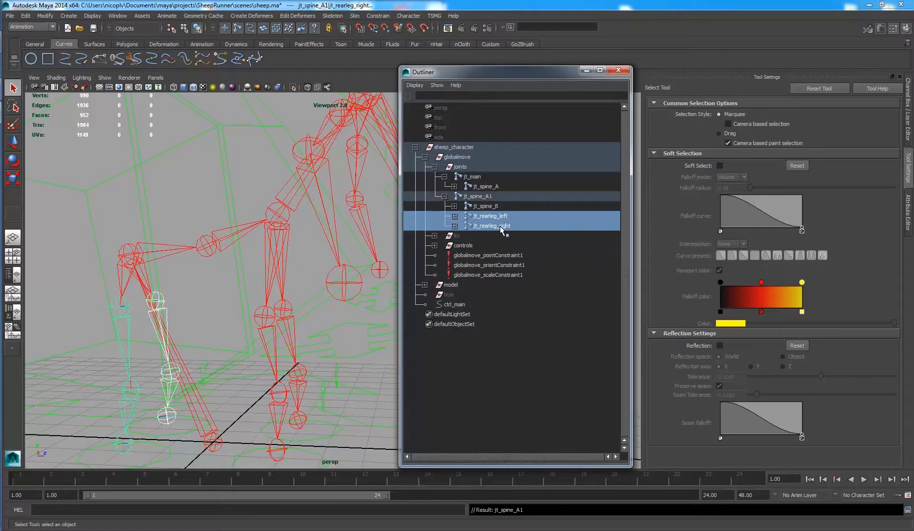
pyautogui.press('Delete')
# Step: Delete all child joints below jt_spine_C in the duplicated spine chain
pyautogui.click(454, 206)
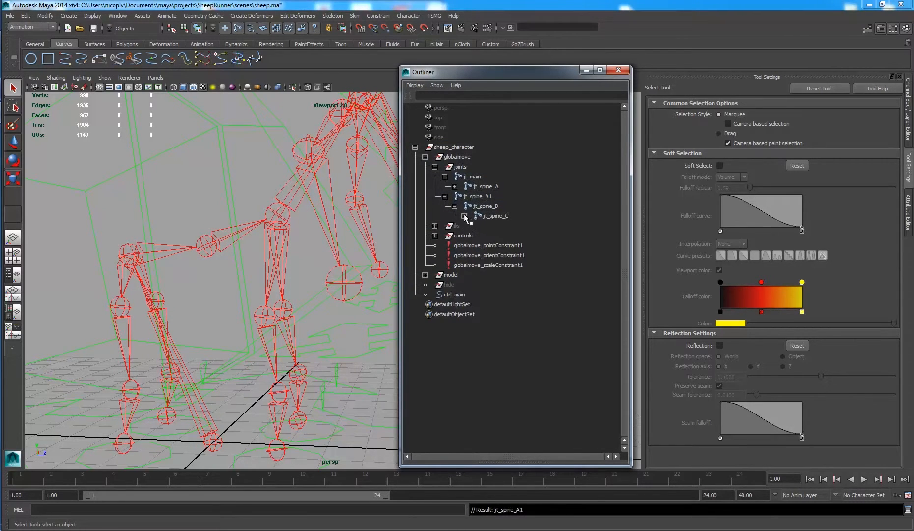
pyautogui.click(464, 216)
pyautogui.click(496, 227)
pyautogui.keyDown('shift'); pyautogui.click(496, 246); pyautogui.keyUp('shift')
pyautogui.press('Delete')
# Step: Rename the duplicated spine joints as jt_spine_A_ik, jt_spine_B_ik and jt_spine_C_ik
pyautogui.doubleClick(493, 197)
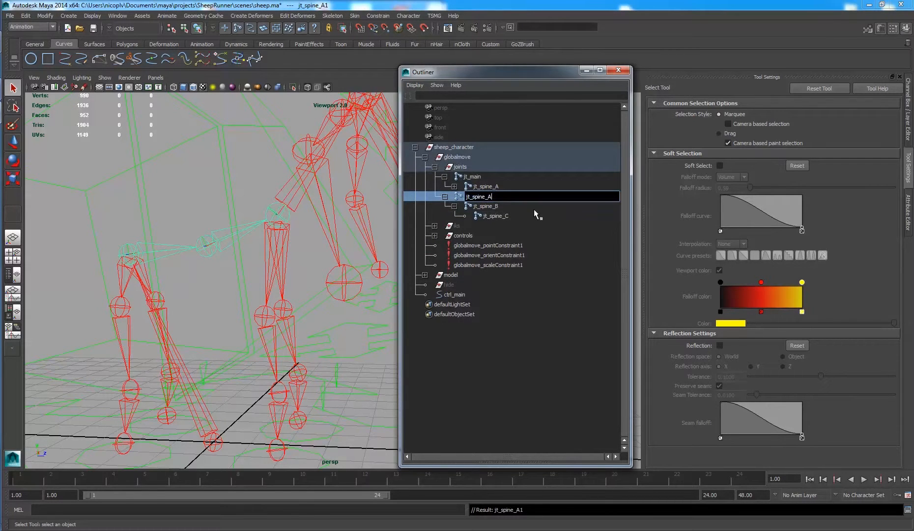
pyautogui.write('_ik')
pyautogui.doubleClick(498, 207)
pyautogui.click(506, 207)
pyautogui.write('_ik')
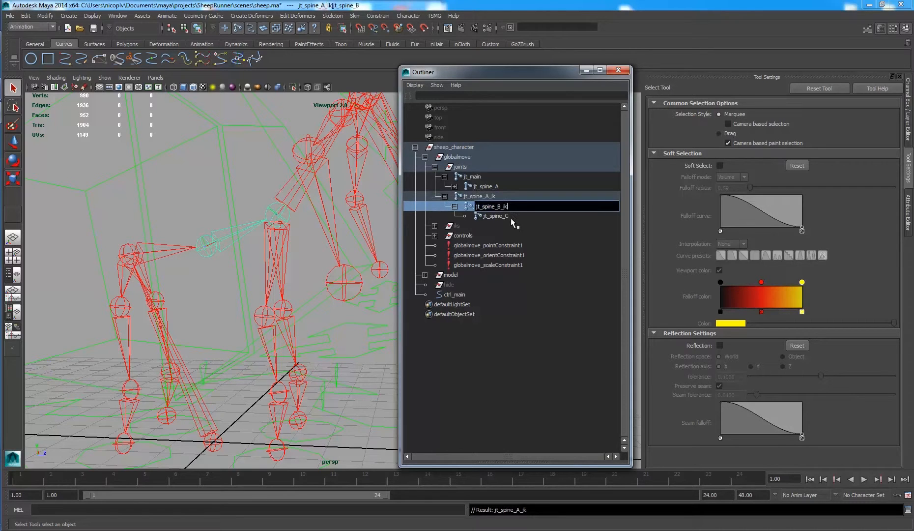
pyautogui.doubleClick(508, 216)
pyautogui.click(513, 216)
pyautogui.write('_ik')
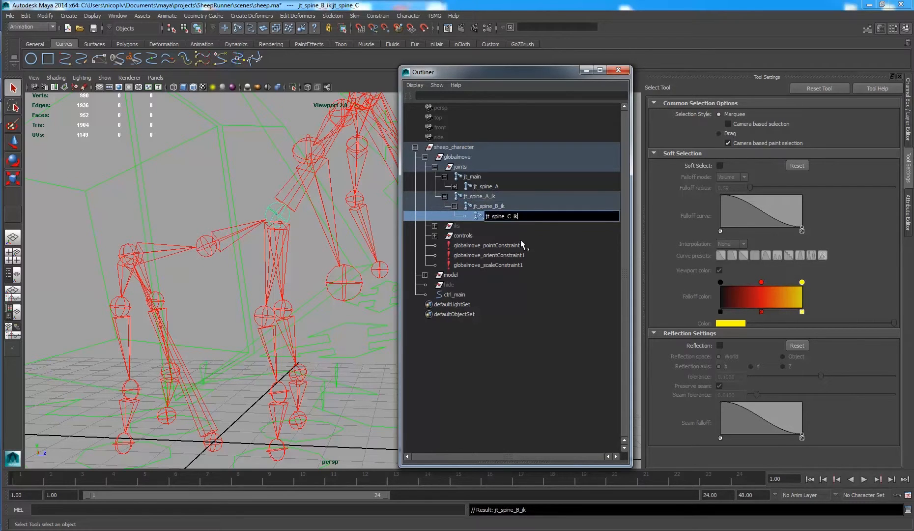
# Step: Set the radius of the three IK spine joints to 1
pyautogui.click(477, 197)
pyautogui.keyDown('shift'); pyautogui.click(499, 217); pyautogui.keyUp('shift')
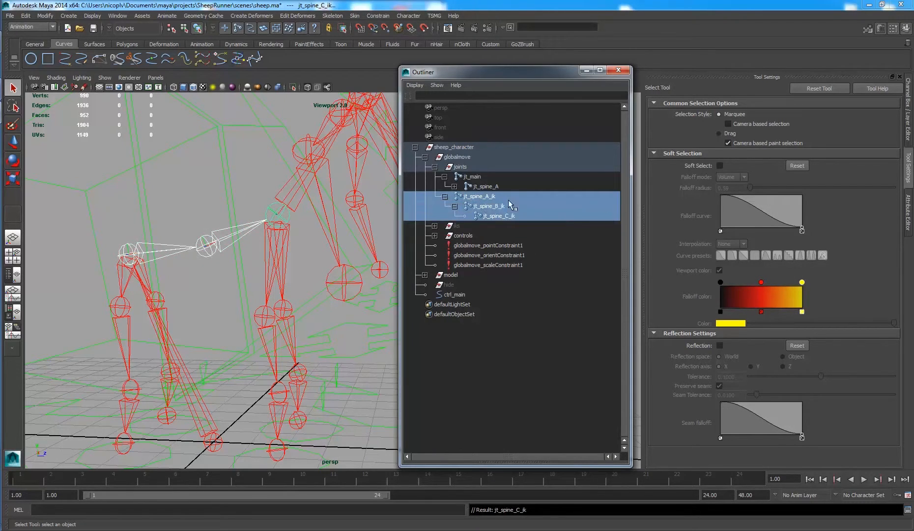
pyautogui.click(908, 116)
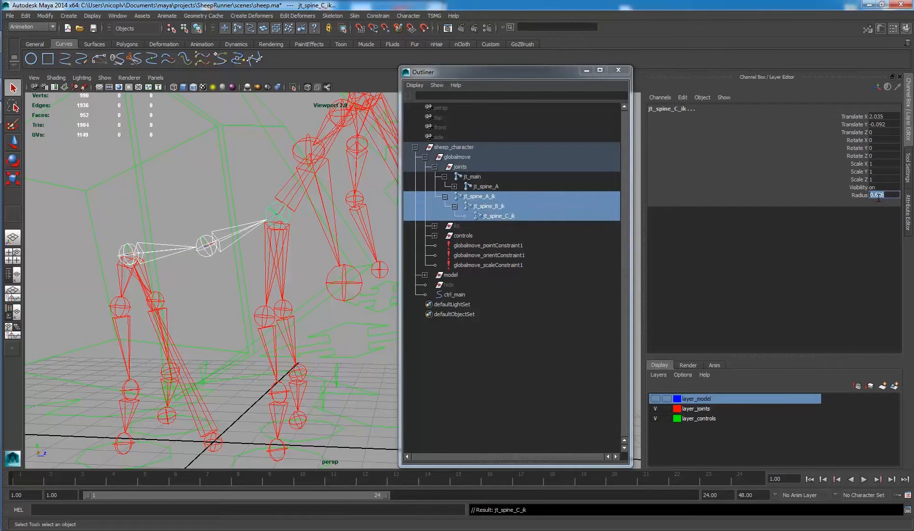
pyautogui.write('1')
pyautogui.press('Return')
# Step: Examine the duplicated IK spine joints against the original spine from several angles
pyautogui.keyDown('alt'); pyautogui.moveTo(202, 259); pyautogui.dragTo(264, 257); pyautogui.keyUp('alt')
pyautogui.click(185, 230)
pyautogui.keyDown('alt'); pyautogui.moveTo(265, 258); pyautogui.dragTo(302, 260, button='right'); pyautogui.keyUp('alt')
pyautogui.keyDown('alt'); pyautogui.moveTo(301, 259); pyautogui.dragTo(243, 269); pyautogui.keyUp('alt')
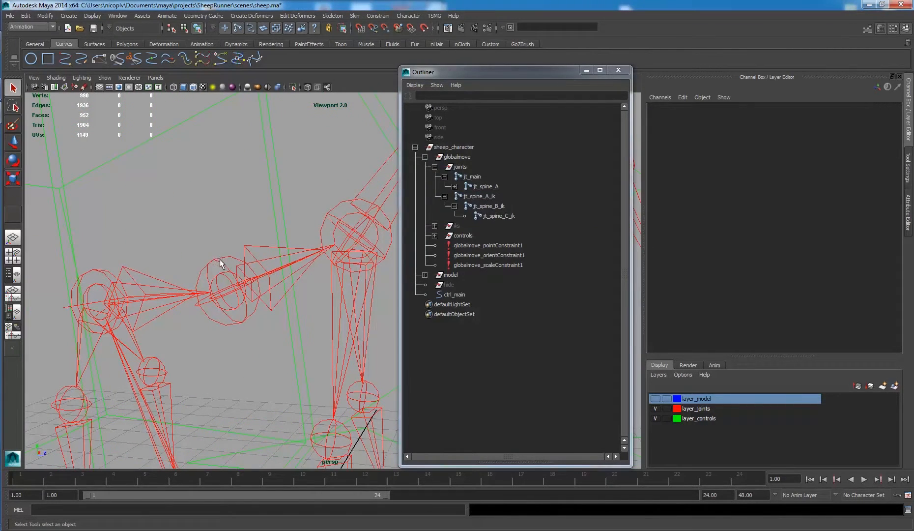
pyautogui.click(219, 264)
pyautogui.click(218, 282)
pyautogui.click(219, 255)
pyautogui.keyDown('alt'); pyautogui.moveTo(219, 255); pyautogui.dragTo(388, 236); pyautogui.keyUp('alt')
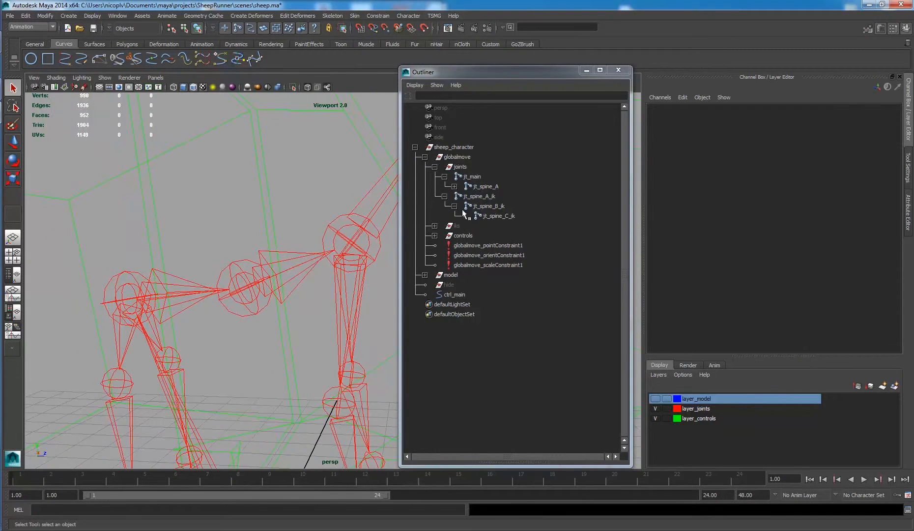
pyautogui.click(487, 198)
pyautogui.keyDown('alt'); pyautogui.moveTo(231, 147); pyautogui.dragTo(195, 157); pyautogui.keyUp('alt')
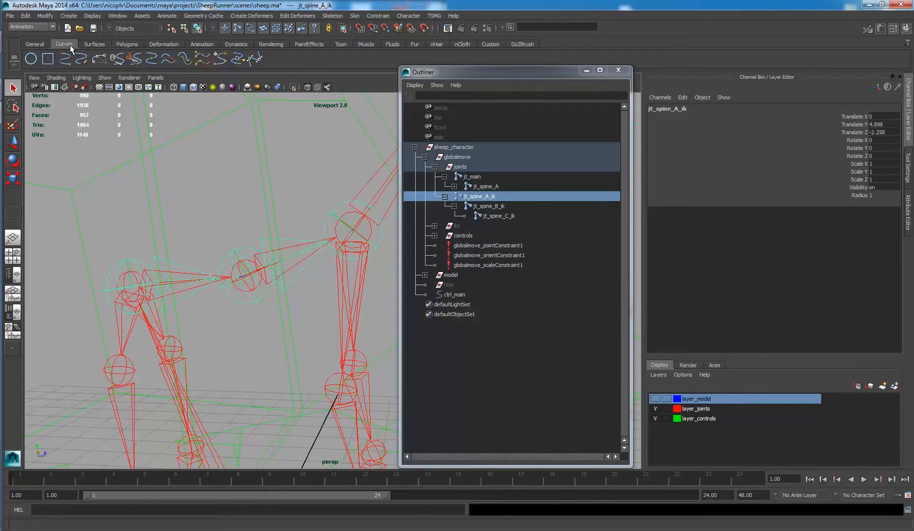
# Step: Draw an EP curve through the three spine joints, from jt_spine_A_ik through jt_spine_B_ik to jt_spine_C_ik
pyautogui.click(65, 59)
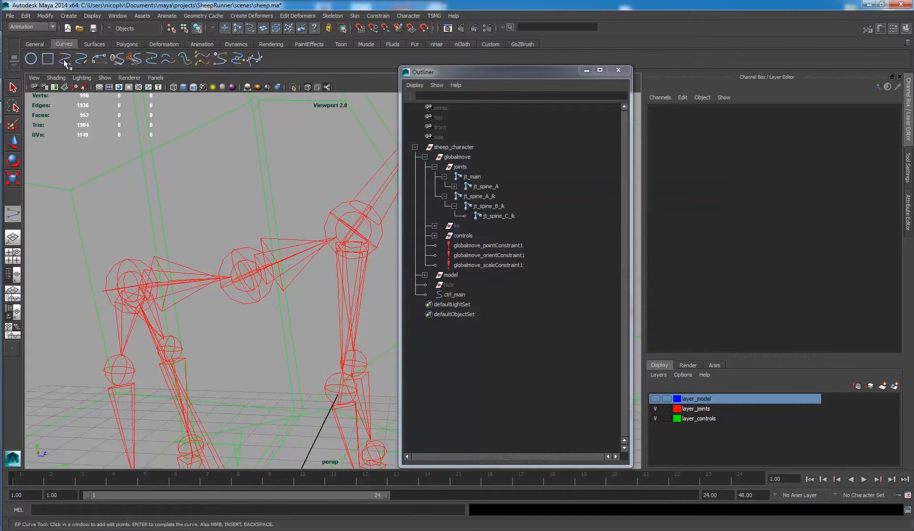
pyautogui.keyDown('alt'); pyautogui.moveTo(135, 211); pyautogui.dragTo(139, 229); pyautogui.keyUp('alt')
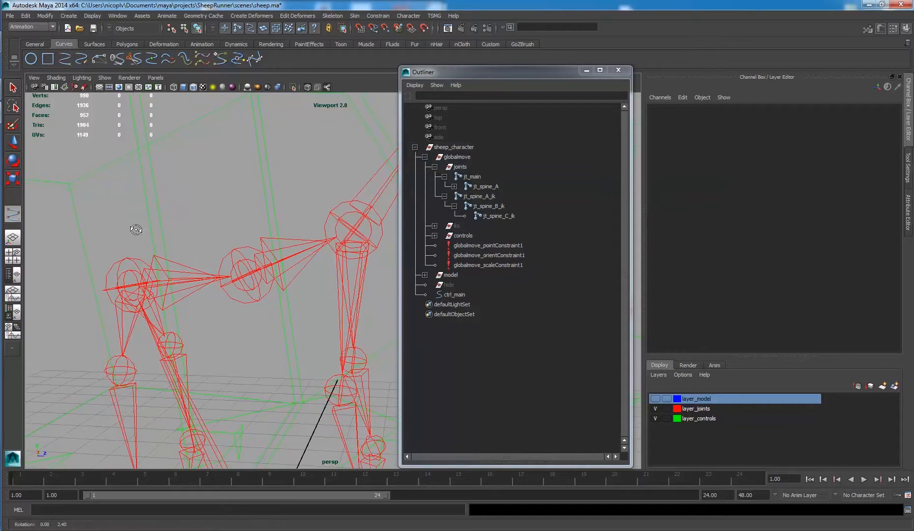
pyautogui.click(131, 284)
pyautogui.click(247, 278)
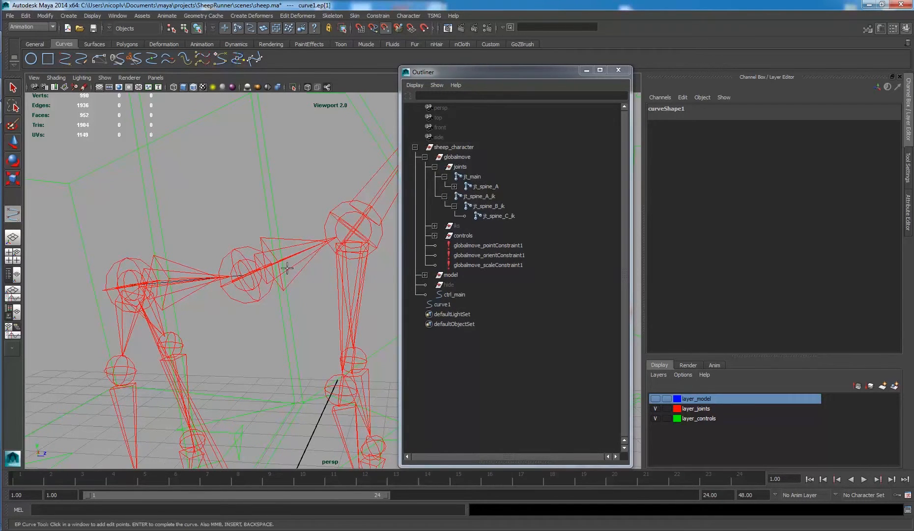
pyautogui.click(353, 231)
pyautogui.press('Return')
pyautogui.press('w')
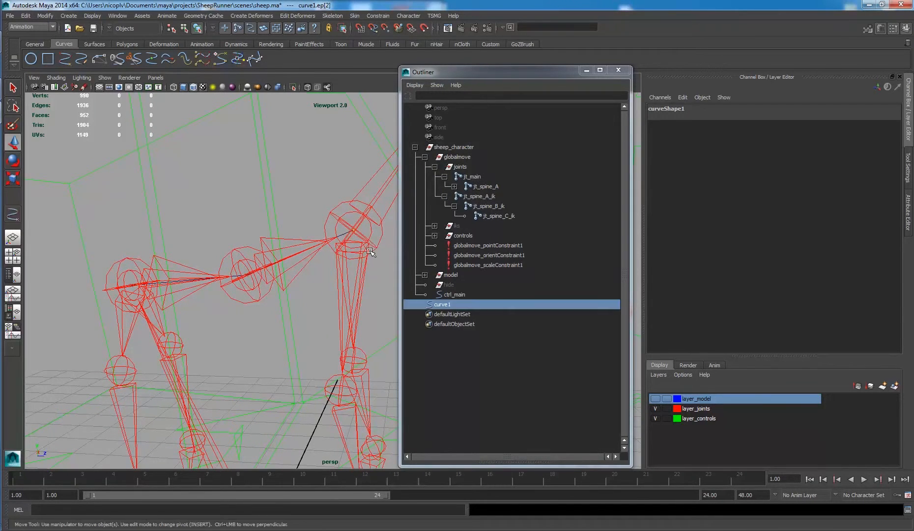
pyautogui.keyDown('alt'); pyautogui.moveTo(372, 249); pyautogui.dragTo(336, 224); pyautogui.keyUp('alt')
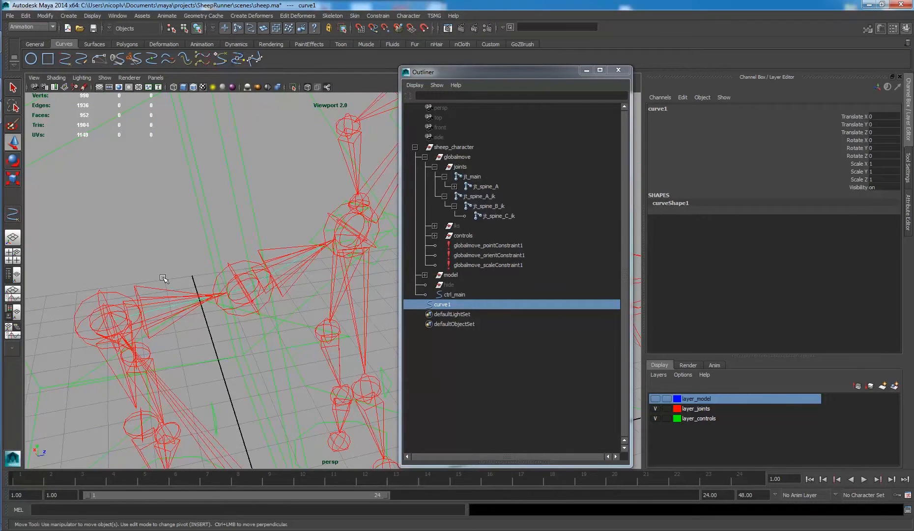
# Step: Rename the new spine curve as curve_ik_spine
pyautogui.doubleClick(445, 304)
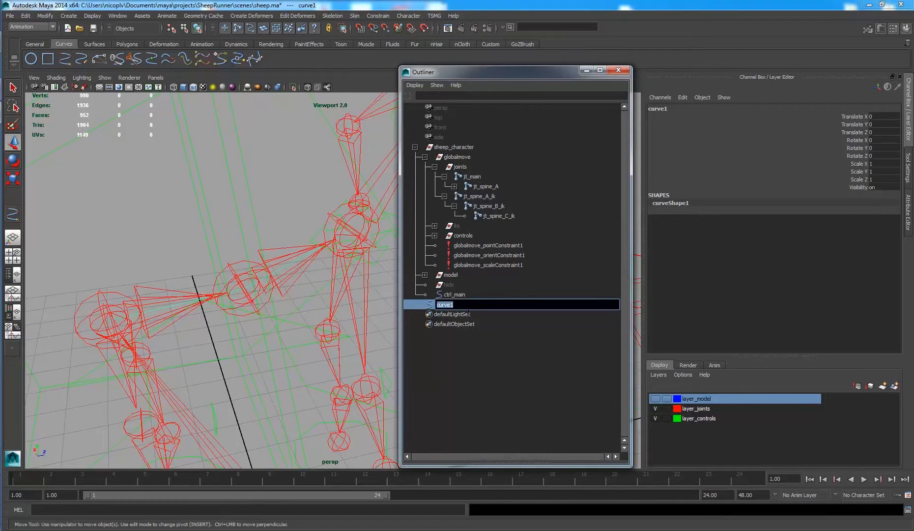
pyautogui.press('End')
pyautogui.press('Return')
pyautogui.keyDown('alt'); pyautogui.moveTo(287, 243); pyautogui.dragTo(268, 223); pyautogui.keyUp('alt')
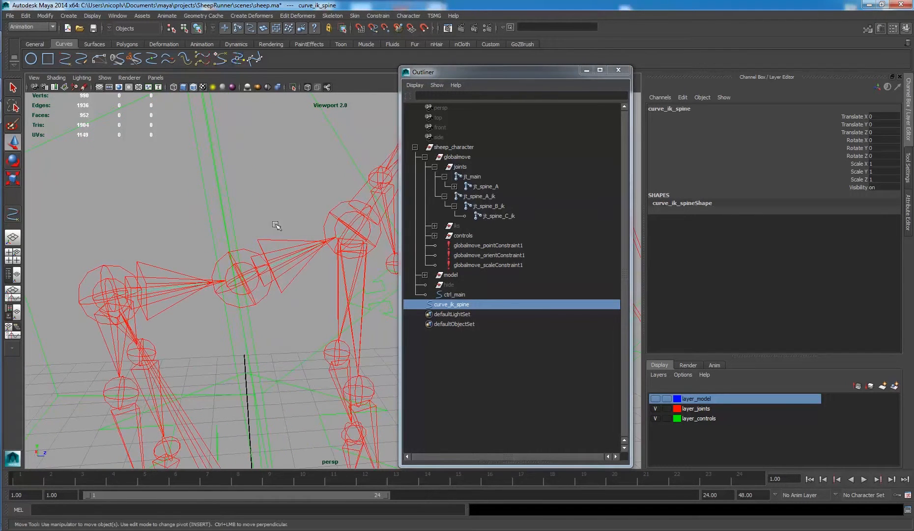
# Step: Isolate the jt_spine_A_ik chain and curve_ik_spine in the perspective view
pyautogui.keyDown('ctrl'); pyautogui.click(481, 197); pyautogui.keyUp('ctrl')
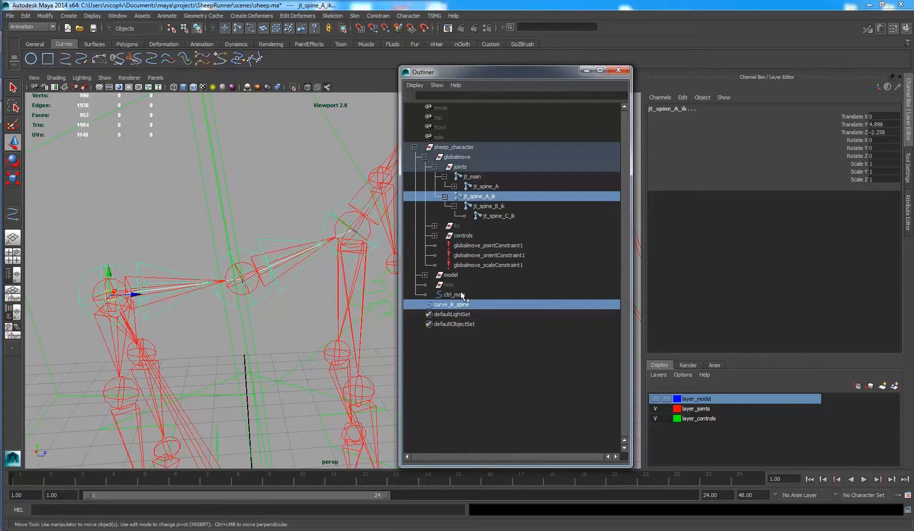
pyautogui.click(293, 87)
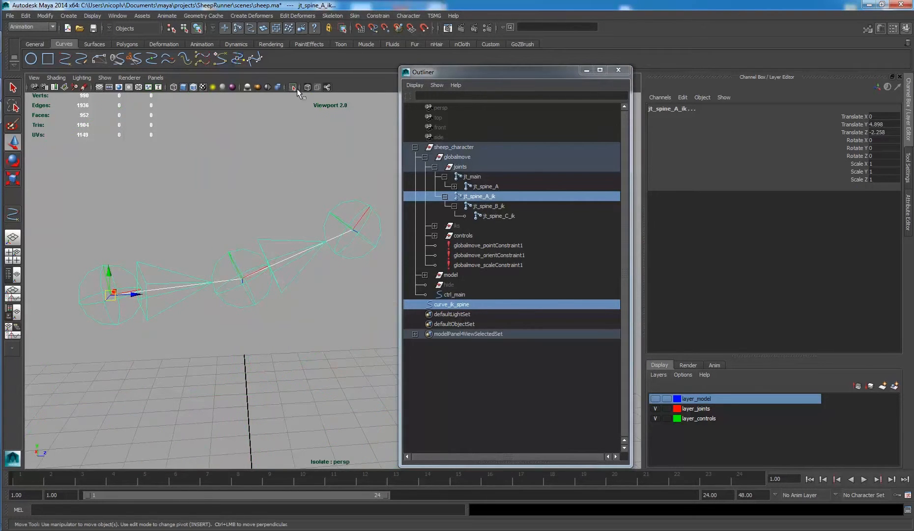
pyautogui.click(283, 185)
pyautogui.keyDown('alt'); pyautogui.moveTo(301, 209); pyautogui.dragTo(283, 216); pyautogui.keyUp('alt')
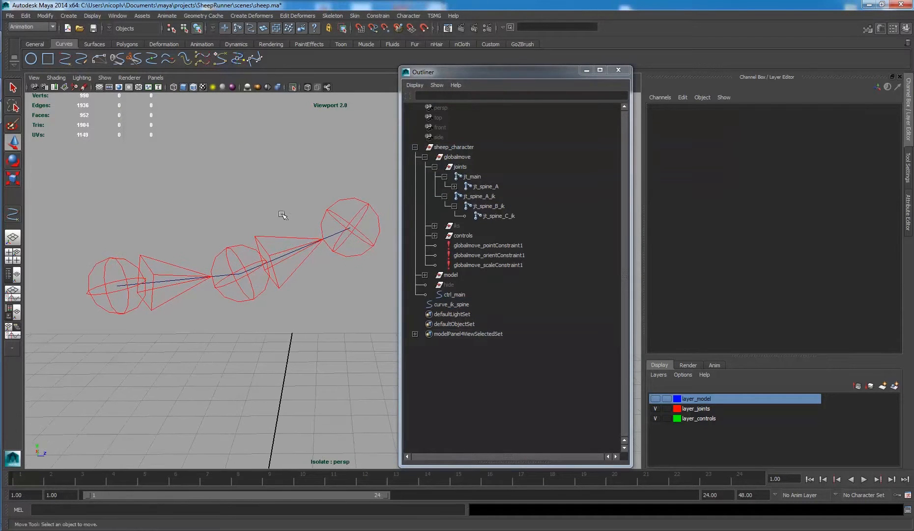
# Step: Reset the IK Spline Handle Tool options and turn off Auto parent curve and Auto create curve
pyautogui.click(340, 17)
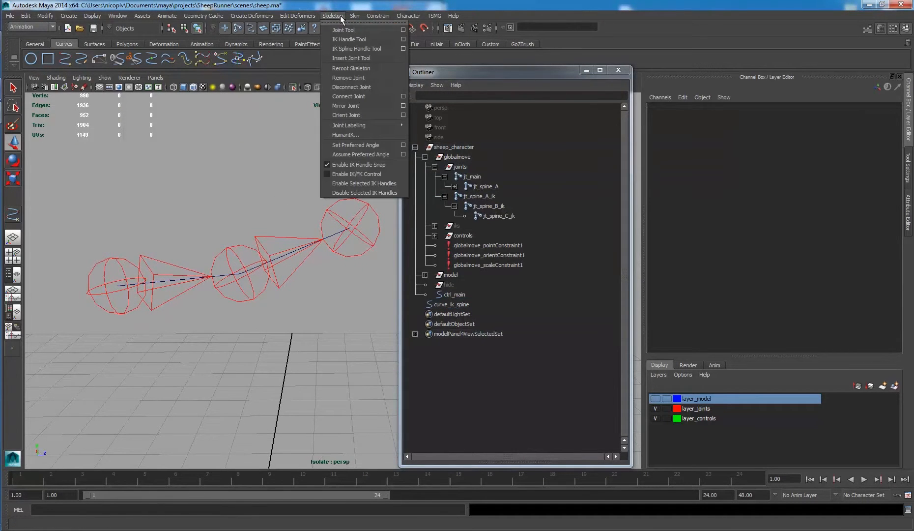
pyautogui.click(400, 49)
pyautogui.click(822, 91)
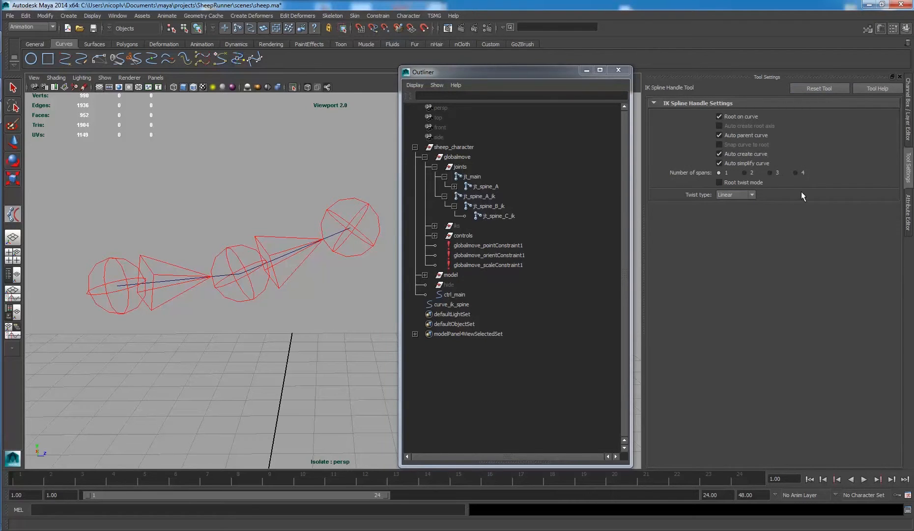
pyautogui.click(738, 136)
pyautogui.click(755, 154)
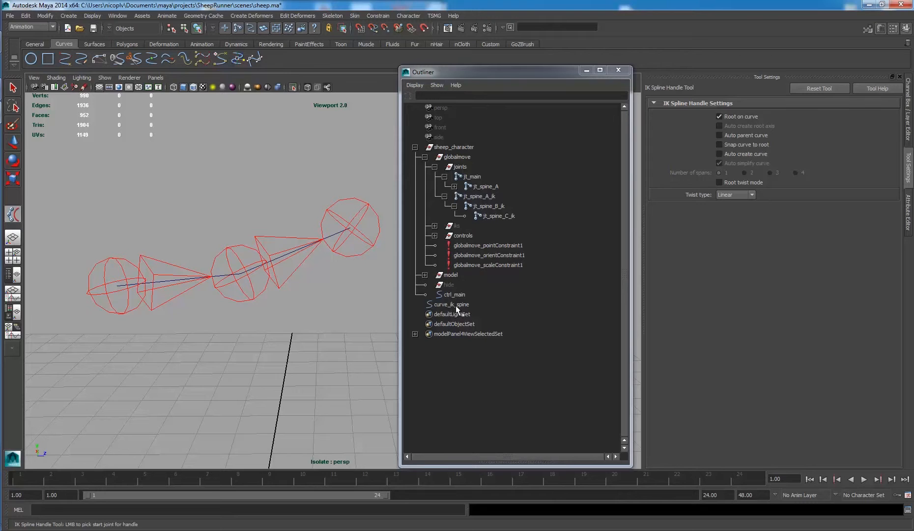
# Step: Create a spline IK handle from jt_spine_A_ik to jt_spine_C_ik, using curve_ik_spine as its curve
pyautogui.click(109, 258)
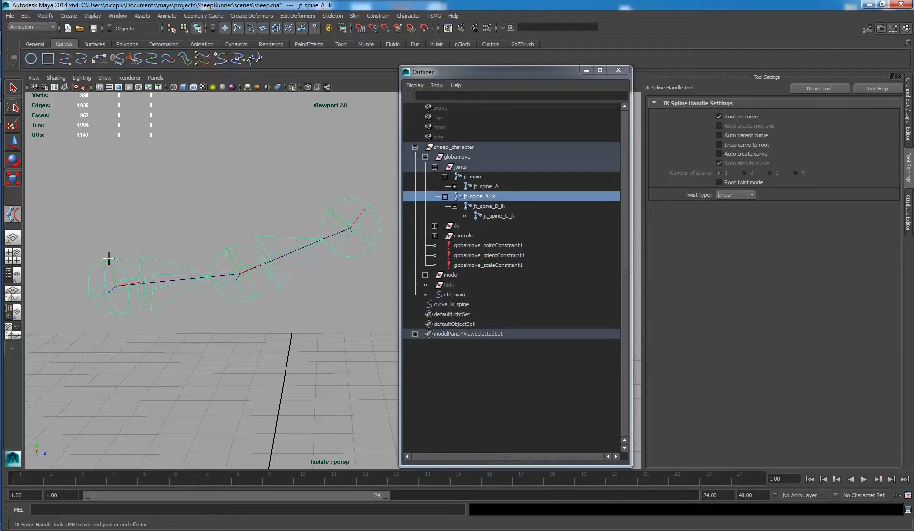
pyautogui.click(342, 198)
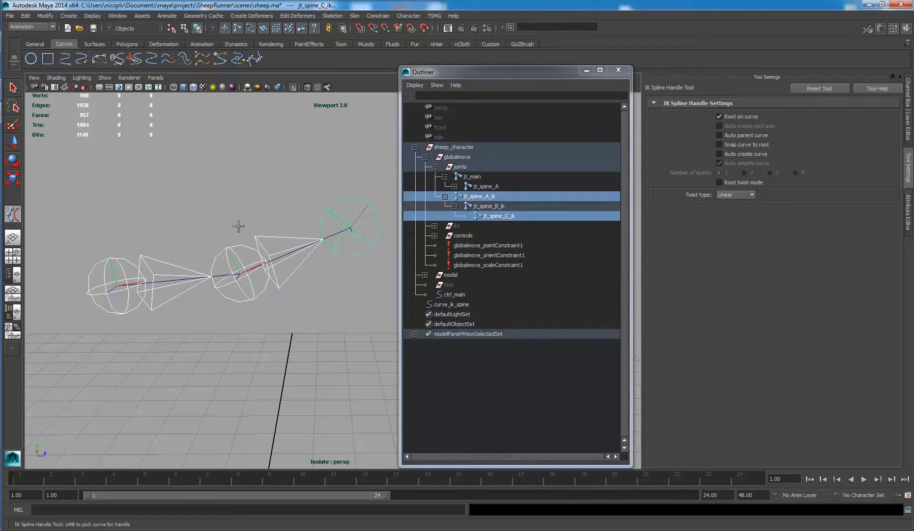
pyautogui.click(164, 280)
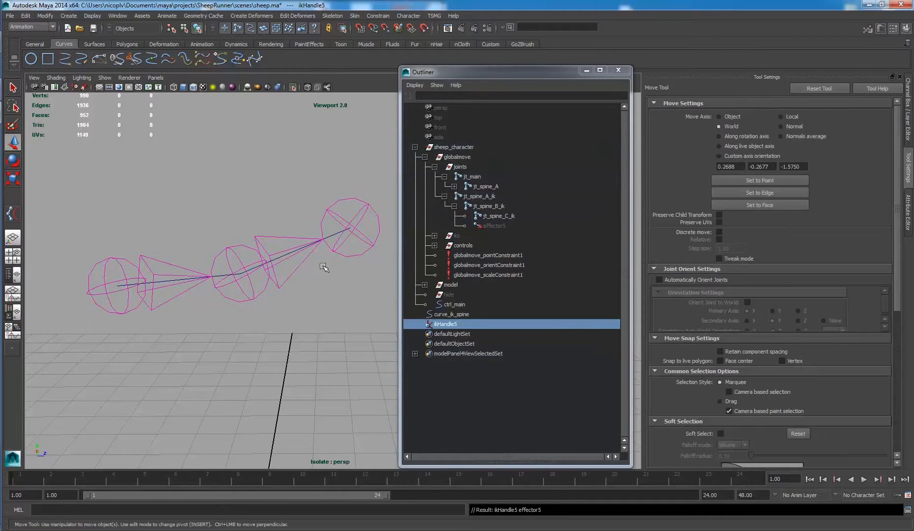
# Step: Rename the new spline IK handle as ikHandle_spine and clear the selection
pyautogui.doubleClick(456, 324)
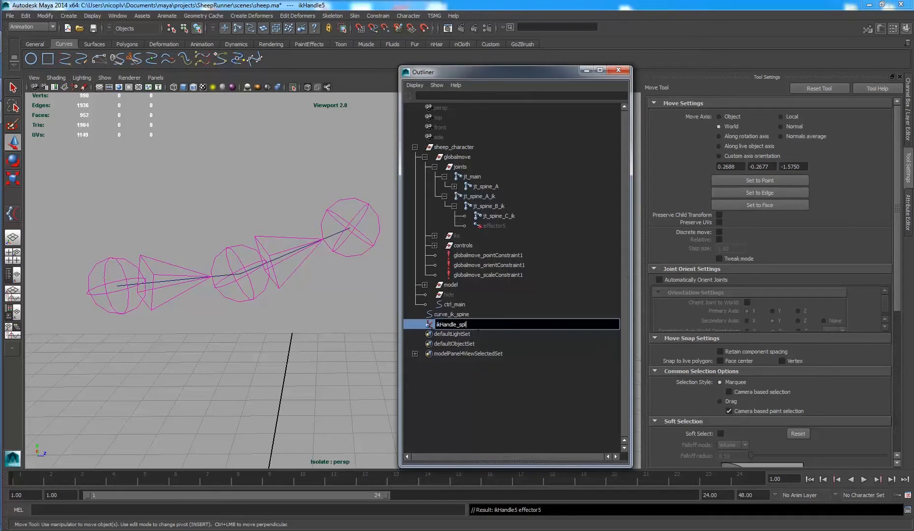
pyautogui.write('ikHandle_spine')
pyautogui.press('Return')
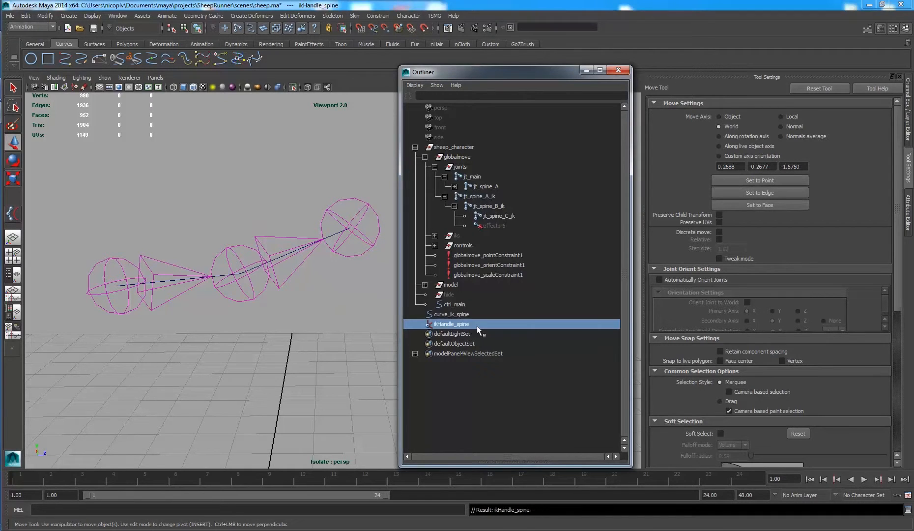
pyautogui.click(287, 299)
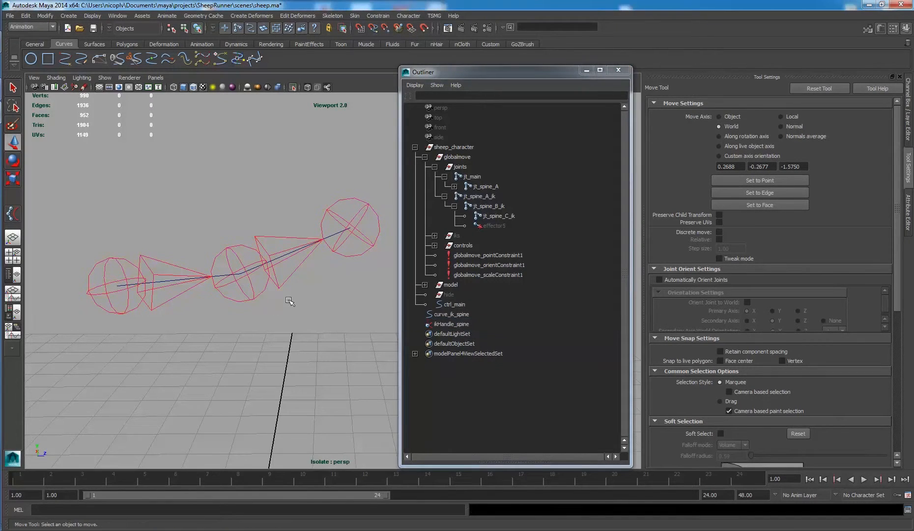
# Step: Select curve_ik_spine and switch it to control vertex editing
pyautogui.click(452, 314)
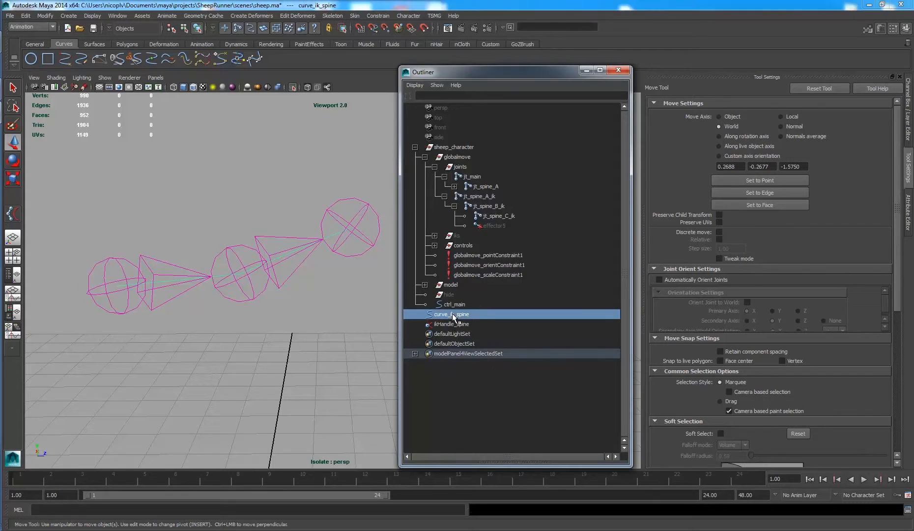
pyautogui.rightClick(280, 254)
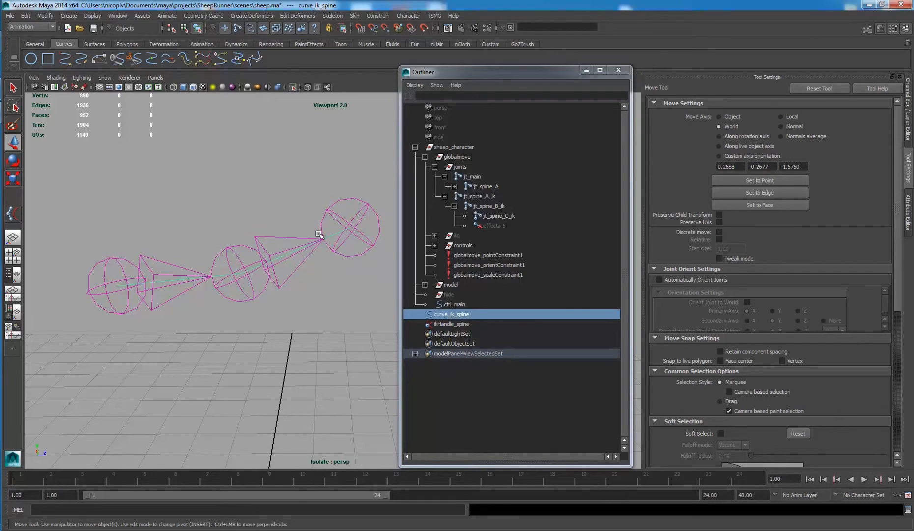
pyautogui.moveTo(334, 234); pyautogui.dragTo(285, 236, button='right')
# Step: Test the spine deformation by moving the curve's middle and end control vertices, undoing each move
pyautogui.moveTo(213, 237); pyautogui.dragTo(265, 330)
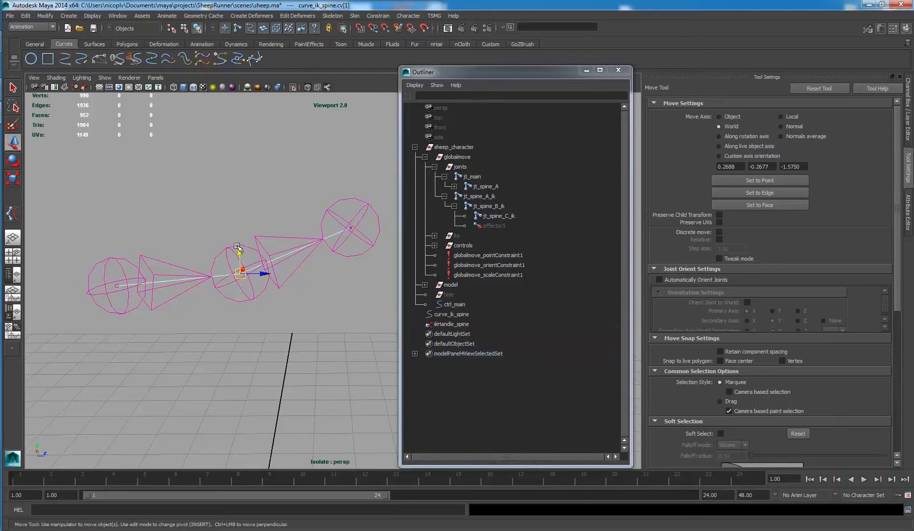
pyautogui.moveTo(239, 250); pyautogui.dragTo(283, 147)
pyautogui.hotkey('ctrl', 'z')
pyautogui.click(349, 227)
pyautogui.moveTo(350, 227); pyautogui.dragTo(301, 140)
pyautogui.hotkey('ctrl', 'z')
# Step: Create a cluster on the first control vertex of curve_ik_spine, at the jt_spine_A_ik joint
pyautogui.click(181, 194)
pyautogui.keyDown('alt'); pyautogui.moveTo(187, 231); pyautogui.dragTo(211, 226, button='middle'); pyautogui.keyUp('alt')
pyautogui.moveTo(110, 247); pyautogui.dragTo(146, 327)
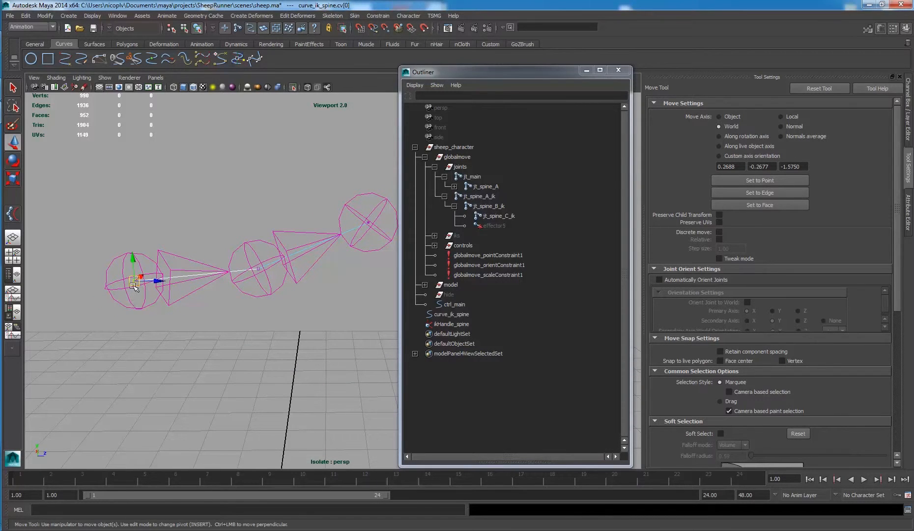
pyautogui.click(244, 15)
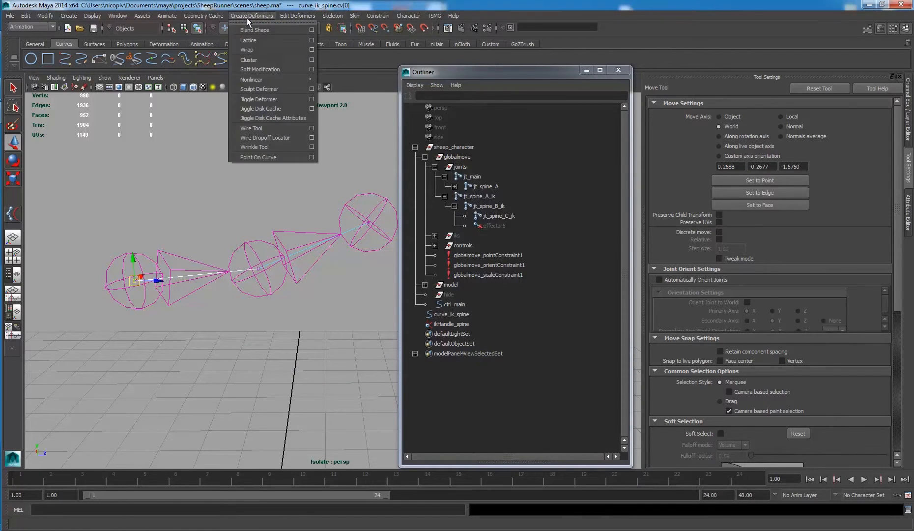
pyautogui.click(263, 58)
# Step: Create a cluster on the middle control vertex of curve_ik_spine, at the jt_spine_B_ik joint
pyautogui.click(245, 269)
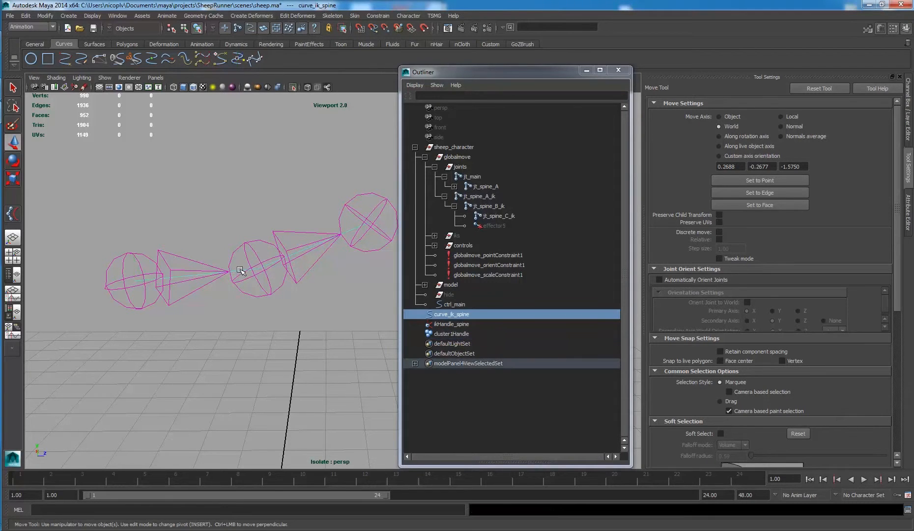
pyautogui.moveTo(239, 269); pyautogui.dragTo(202, 262, button='right')
pyautogui.moveTo(245, 253); pyautogui.dragTo(267, 302)
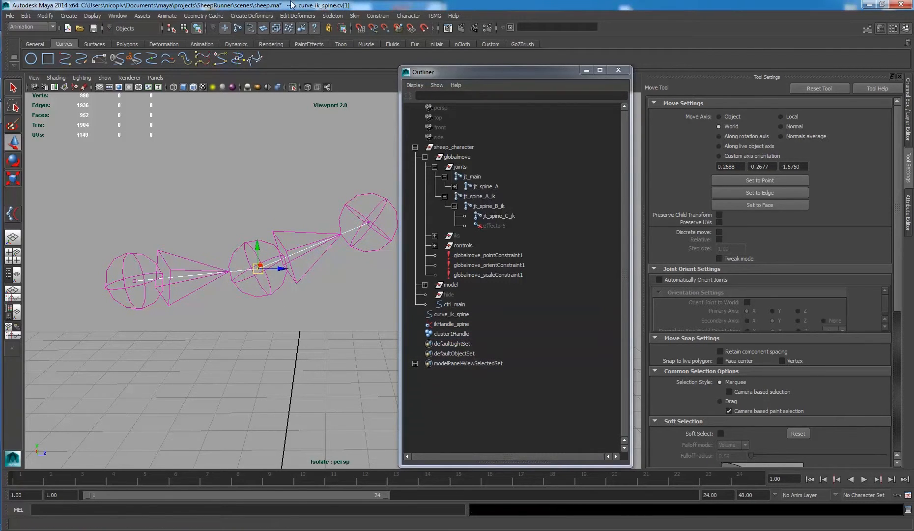
pyautogui.press('g')
# Step: Create a cluster on the last control vertex of curve_ik_spine, at the jt_spine_C_ik joint
pyautogui.keyDown('alt'); pyautogui.moveTo(312, 218); pyautogui.dragTo(278, 232, button='middle'); pyautogui.keyUp('alt')
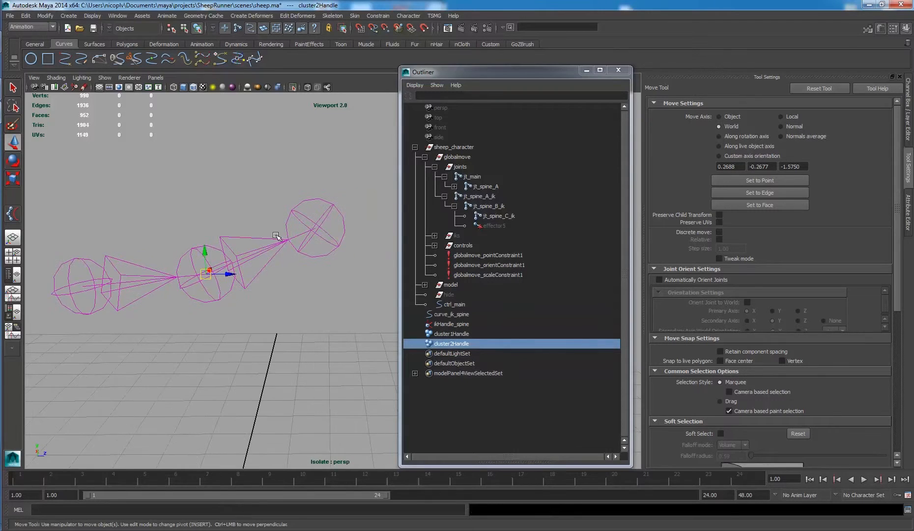
pyautogui.click(300, 234)
pyautogui.moveTo(301, 234); pyautogui.dragTo(270, 235, button='right')
pyautogui.moveTo(295, 192); pyautogui.dragTo(338, 260)
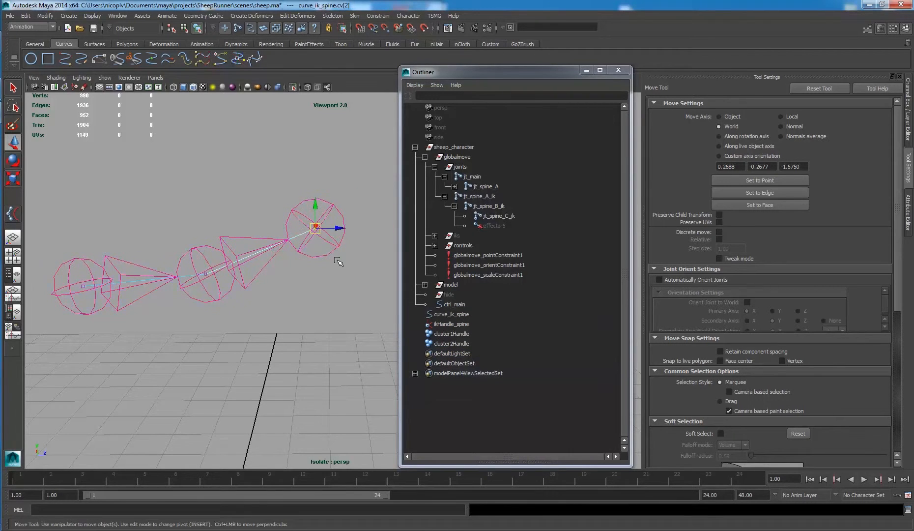
pyautogui.press('g')
# Step: Select all three cluster handles, turn off the isolated view and frame them within the full rig
pyautogui.click(461, 334)
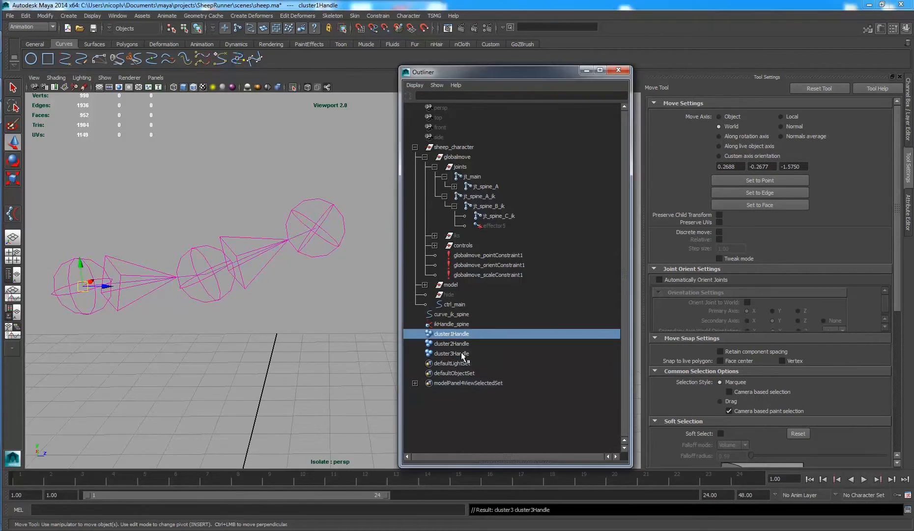
pyautogui.keyDown('shift'); pyautogui.click(461, 352); pyautogui.keyUp('shift')
pyautogui.hotkey('ctrl', '1')
pyautogui.press('f')
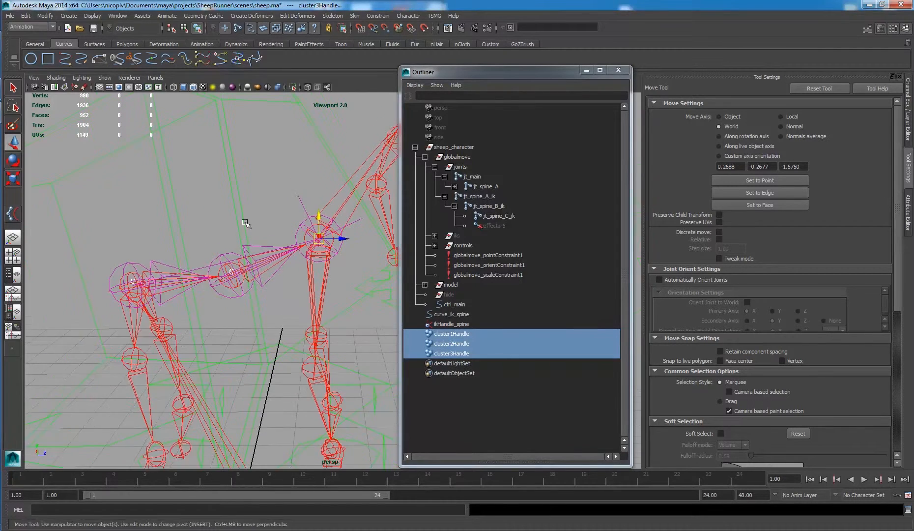
# Step: Test the middle cluster handle by moving it, and undo the move
pyautogui.click(462, 343)
pyautogui.moveTo(234, 276); pyautogui.dragTo(245, 313)
pyautogui.hotkey('ctrl', 'z')
pyautogui.keyDown('alt'); pyautogui.moveTo(279, 271); pyautogui.dragTo(280, 243, button='right'); pyautogui.keyUp('alt')
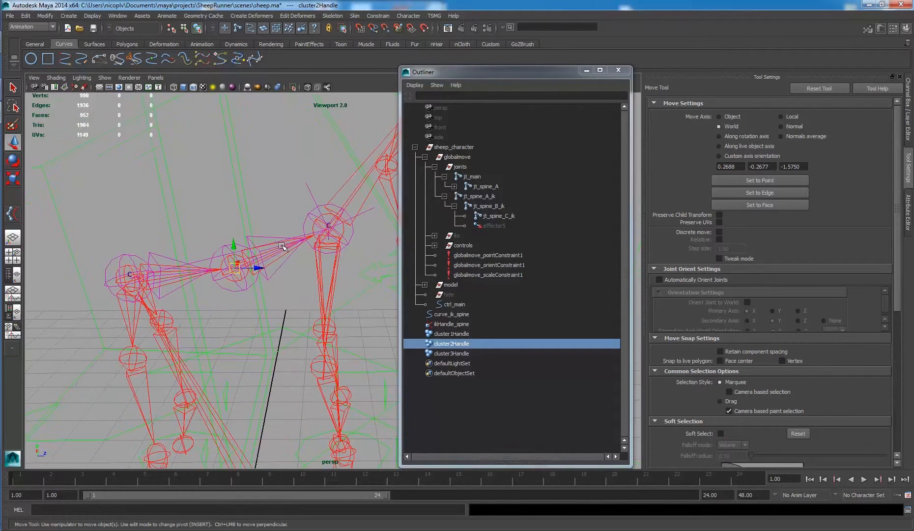
# Step: Rename the first cluster handle as cluster_ik_spine_A and copy that name for reuse
pyautogui.click(461, 334)
pyautogui.doubleClick(449, 334)
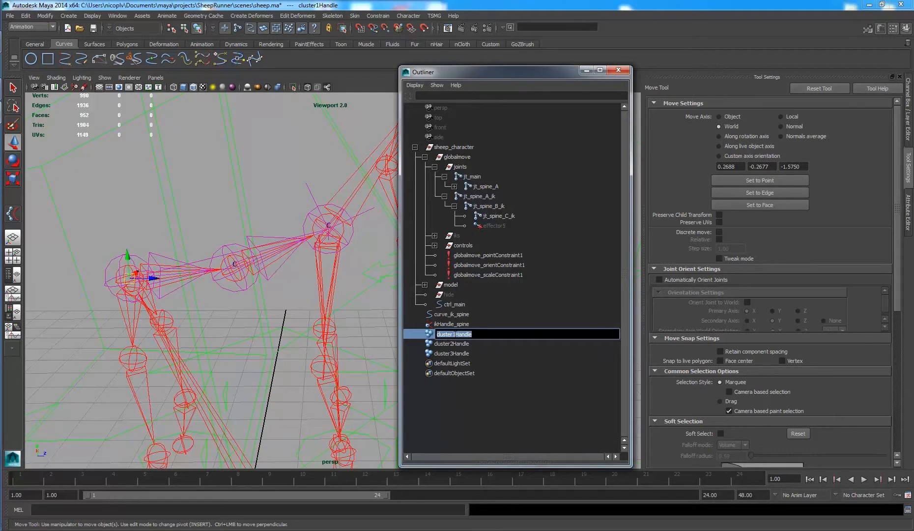
pyautogui.moveTo(453, 334); pyautogui.dragTo(508, 331)
pyautogui.write('_ik_spine_A')
pyautogui.hotkey('ctrl', 'a')
pyautogui.hotkey('ctrl', 'c')
# Step: Rename the second cluster handle as cluster_ik_spine_B, reusing the copied name
pyautogui.doubleClick(475, 346)
pyautogui.hotkey('ctrl', 'v')
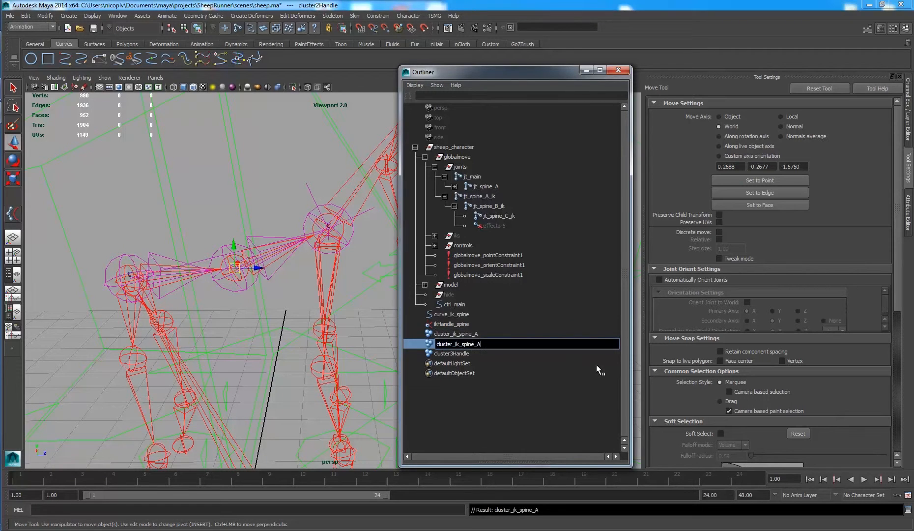
pyautogui.hotkey('shift', 'Left')
pyautogui.write('B')
pyautogui.press('Return')
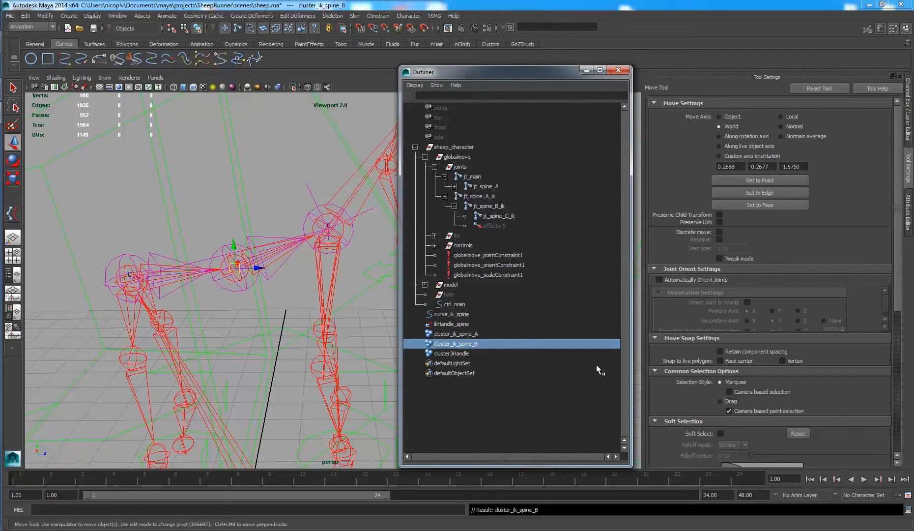
# Step: Rename the third cluster handle as cluster_ik_spine_C, reusing the copied name
pyautogui.doubleClick(444, 352)
pyautogui.hotkey('ctrl', 'v')
pyautogui.hotkey('shift', 'Left')
pyautogui.write('C')
pyautogui.press('Return')
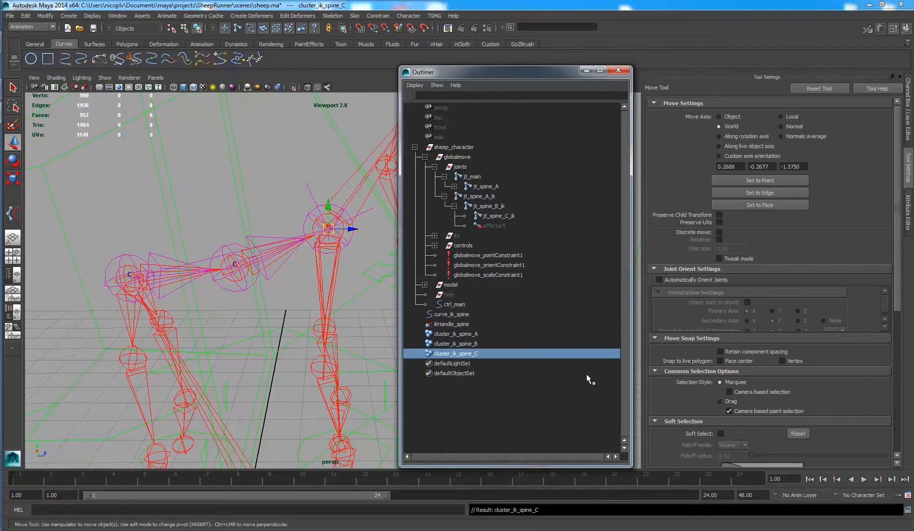
# Step: Parent curve_ik_spine under the hide group and ikHandle_spine under the IK group inside globalmove
pyautogui.click(447, 316)
pyautogui.moveTo(305, 279)
pyautogui.keyDown('alt'); pyautogui.mouseDown()
pyautogui.moveTo(335, 266)
pyautogui.moveTo(310, 269)
pyautogui.mouseUp(); pyautogui.keyUp('alt')
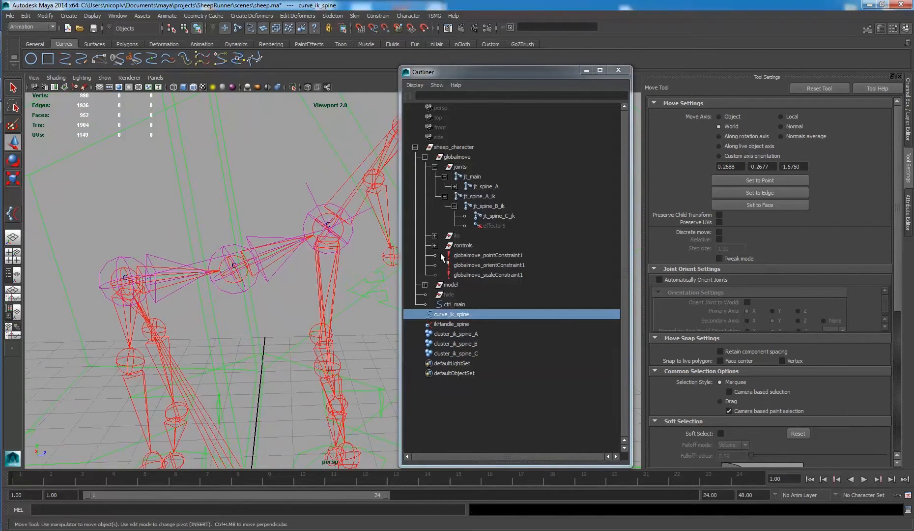
pyautogui.moveTo(456, 317); pyautogui.dragTo(456, 296)
pyautogui.click(450, 315)
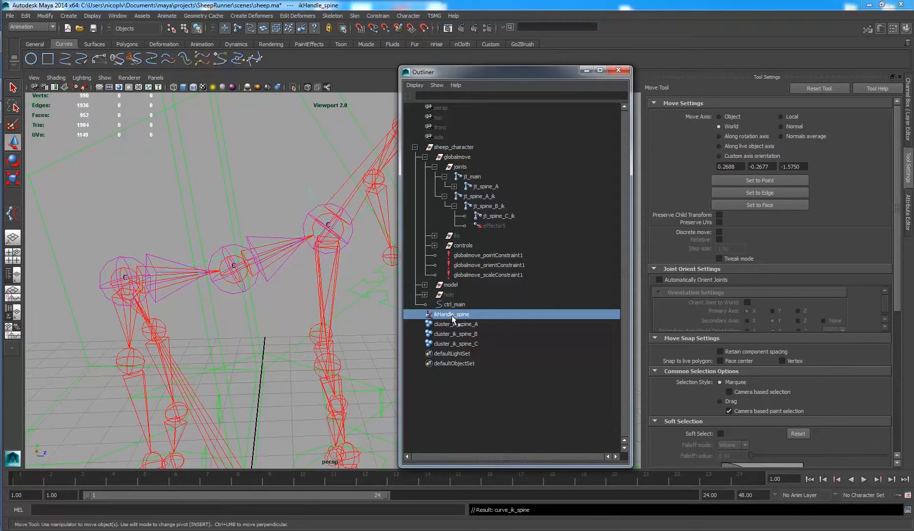
pyautogui.moveTo(454, 318); pyautogui.dragTo(455, 239)
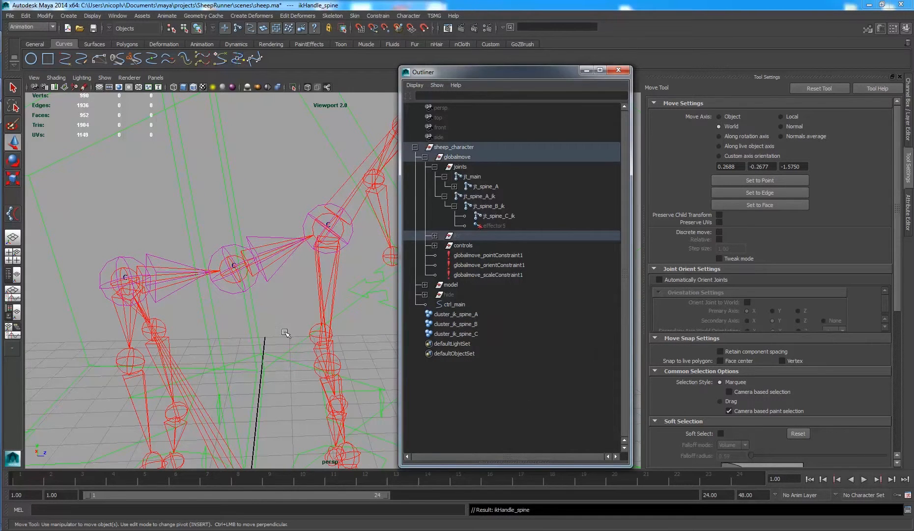
pyautogui.scroll(-3, 261, 337)
pyautogui.keyDown('alt'); pyautogui.moveTo(262, 336); pyautogui.dragTo(334, 309); pyautogui.keyUp('alt')
pyautogui.keyDown('alt'); pyautogui.moveTo(286, 293); pyautogui.dragTo(323, 306, button='middle'); pyautogui.keyUp('alt')
pyautogui.scroll(3, 323, 305)
pyautogui.keyDown('alt'); pyautogui.moveTo(328, 319); pyautogui.dragTo(289, 317); pyautogui.keyUp('alt')
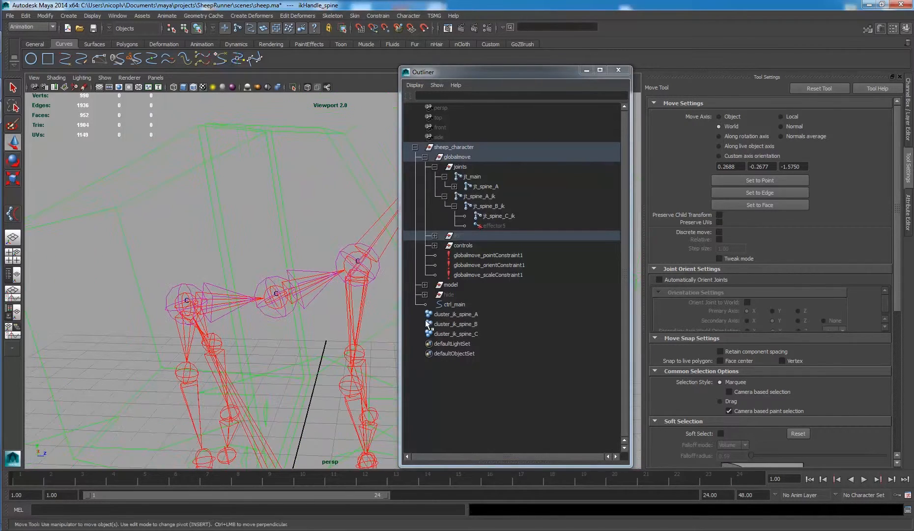
pyautogui.click(451, 315)
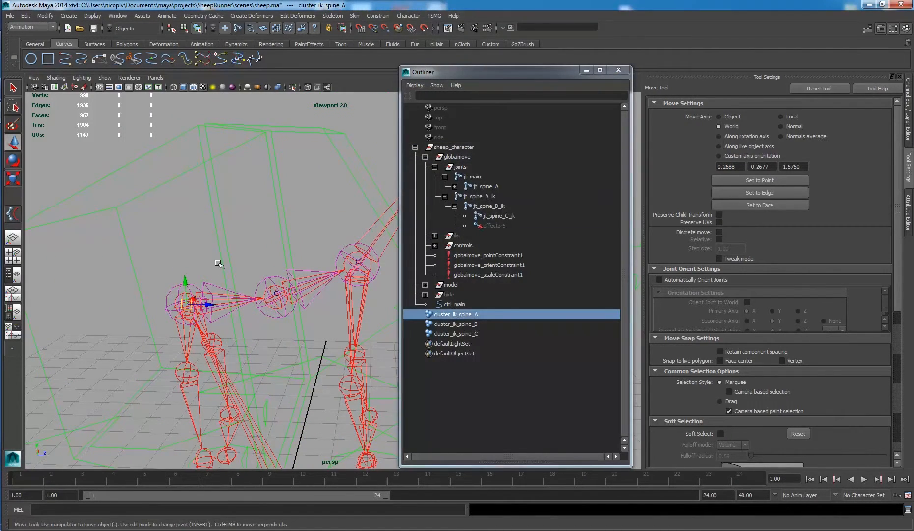
pyautogui.moveTo(218, 264)
pyautogui.keyDown('alt'); pyautogui.mouseDown()
pyautogui.moveTo(200, 261)
pyautogui.moveTo(209, 262)
pyautogui.mouseUp(); pyautogui.keyUp('alt')
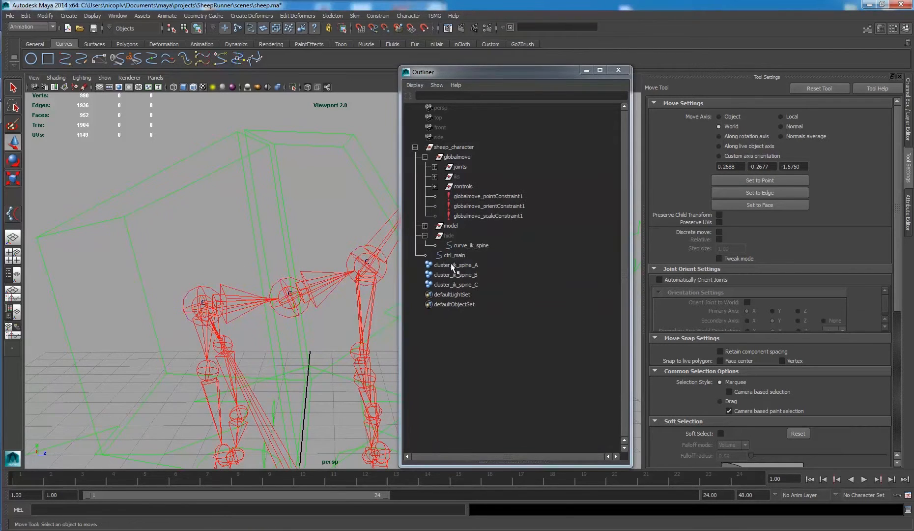
# Step: Point-constrain cluster_ik_spine_A to ctrl_rearbody with the constraint options reset to their defaults
pyautogui.click(451, 264)
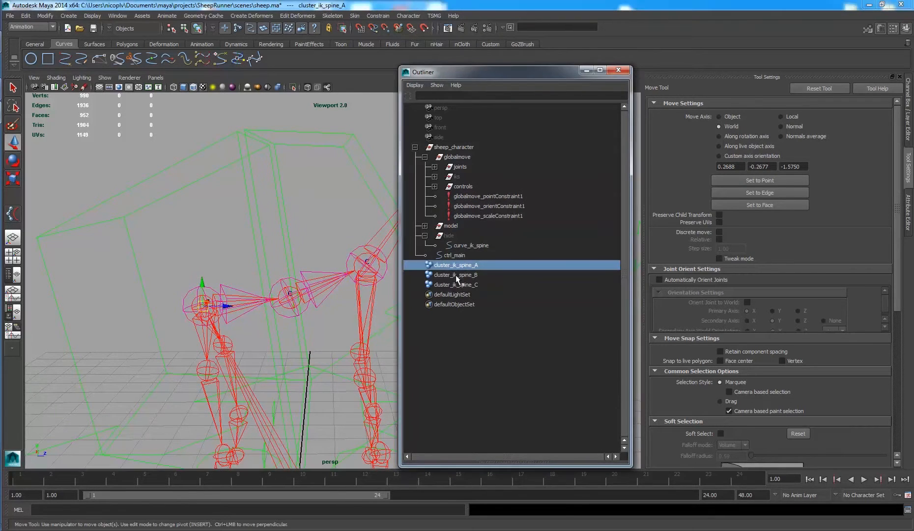
pyautogui.moveTo(146, 138); pyautogui.dragTo(167, 184)
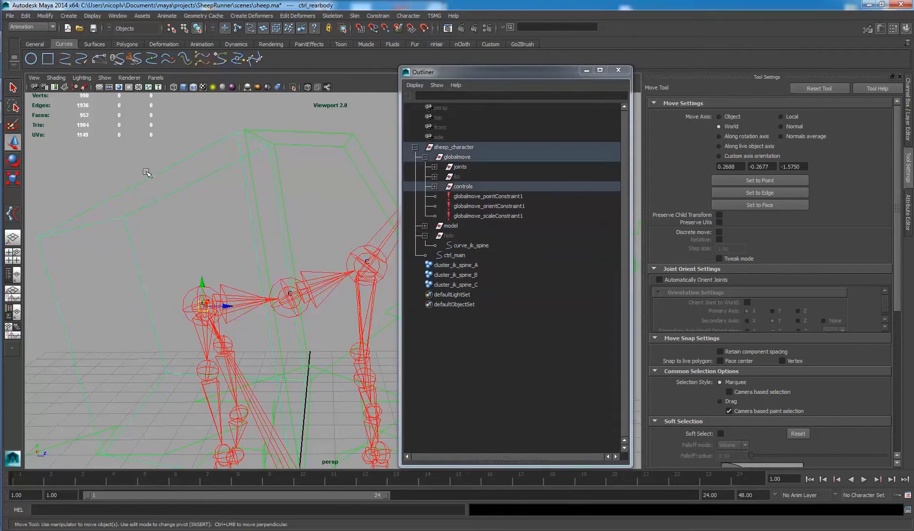
pyautogui.click(451, 264)
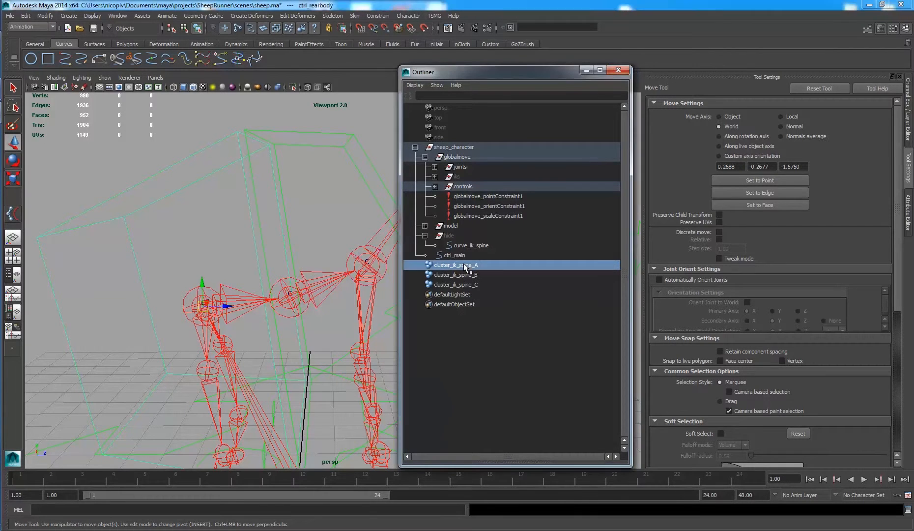
pyautogui.click(378, 15)
pyautogui.click(442, 31)
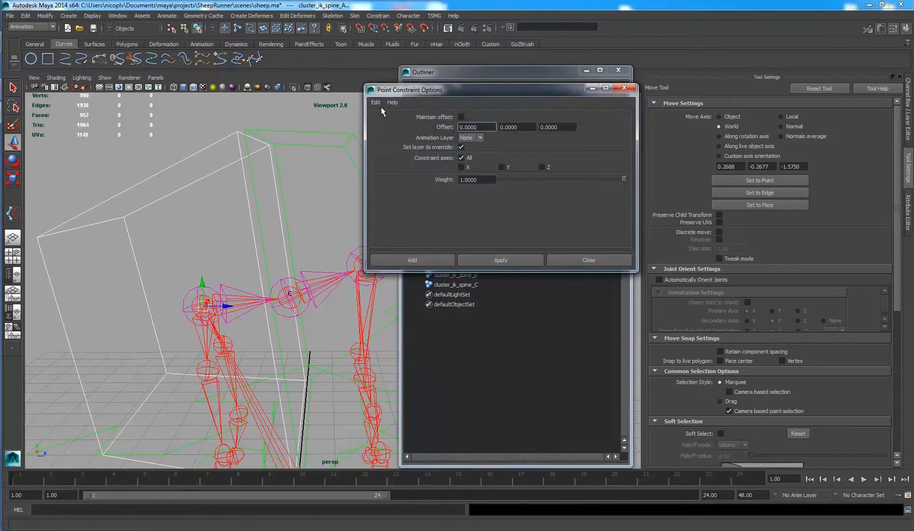
pyautogui.click(376, 103)
pyautogui.click(396, 123)
pyautogui.click(417, 264)
# Step: Point-constrain cluster_ik_spine_C to ctrl_frontbody, and reselect ctrl_frontbody
pyautogui.keyDown('alt'); pyautogui.moveTo(289, 244); pyautogui.dragTo(271, 218); pyautogui.keyUp('alt')
pyautogui.click(324, 173)
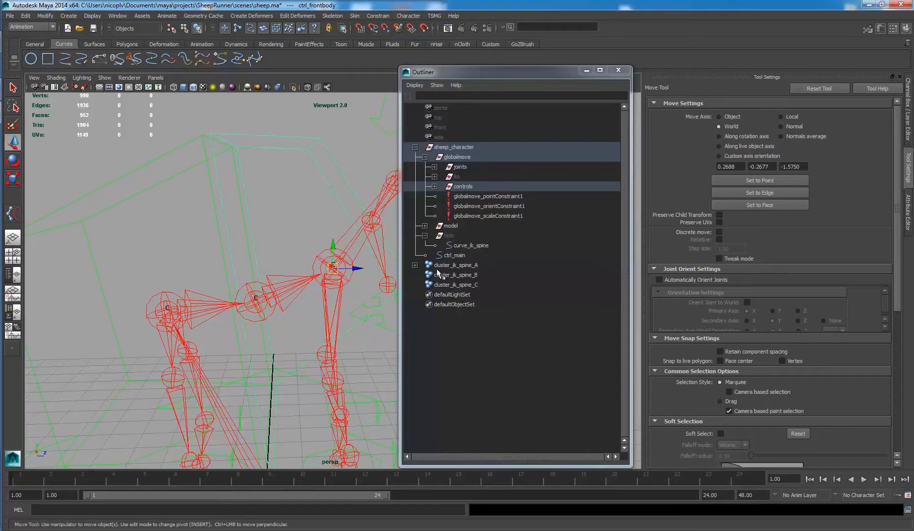
pyautogui.click(470, 284)
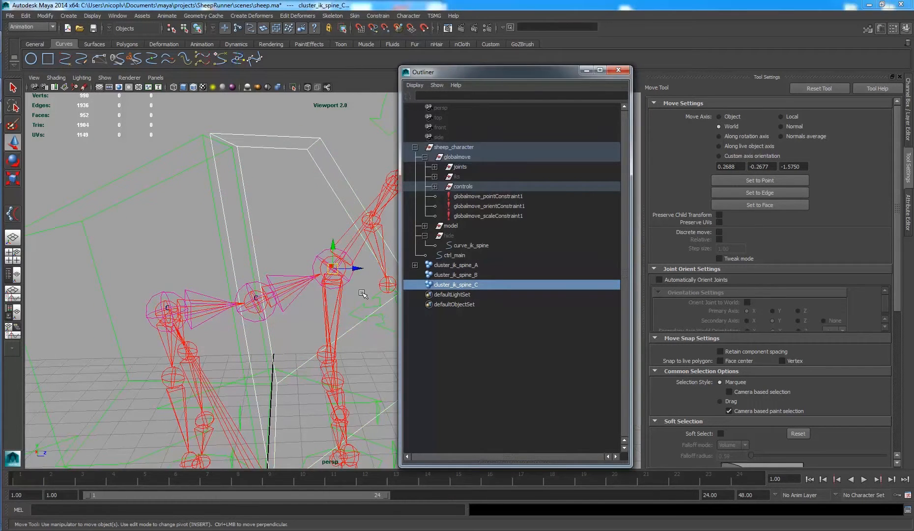
pyautogui.click(284, 195)
pyautogui.click(319, 139)
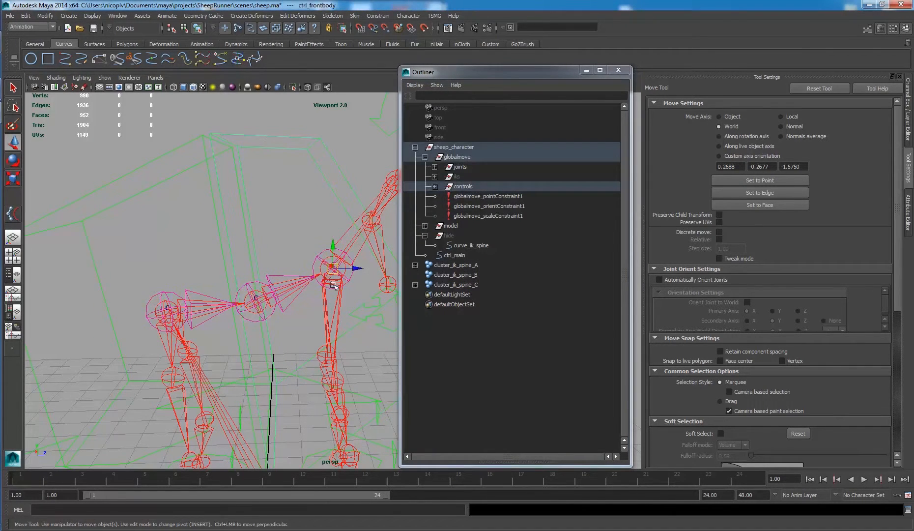
# Step: Test-move ctrl_frontbody and ctrl_rearbody to check how the spine joints follow, undoing each move
pyautogui.moveTo(335, 270)
pyautogui.mouseDown()
pyautogui.moveTo(359, 318)
pyautogui.moveTo(325, 269)
pyautogui.mouseUp()
pyautogui.hotkey('ctrl', 'z')
pyautogui.click(143, 192)
pyautogui.moveTo(167, 317); pyautogui.dragTo(173, 362)
pyautogui.hotkey('ctrl', 'z')
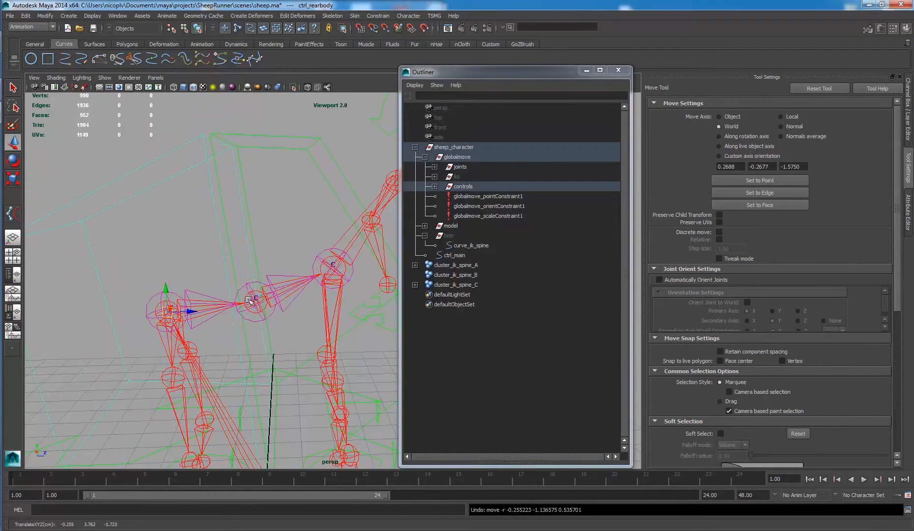
pyautogui.moveTo(195, 260); pyautogui.dragTo(195, 223, button='middle')
pyautogui.hotkey('ctrl', 'z')
pyautogui.click(330, 270)
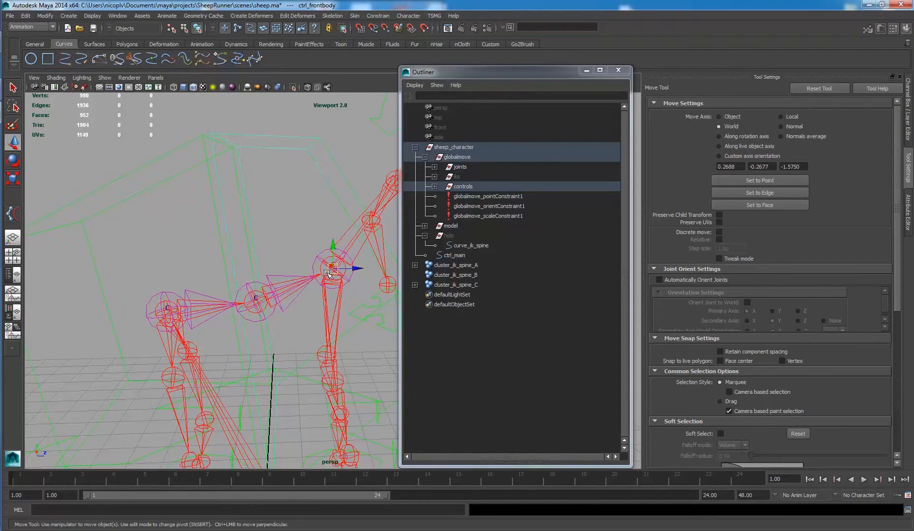
pyautogui.moveTo(332, 270); pyautogui.dragTo(356, 295, button='middle')
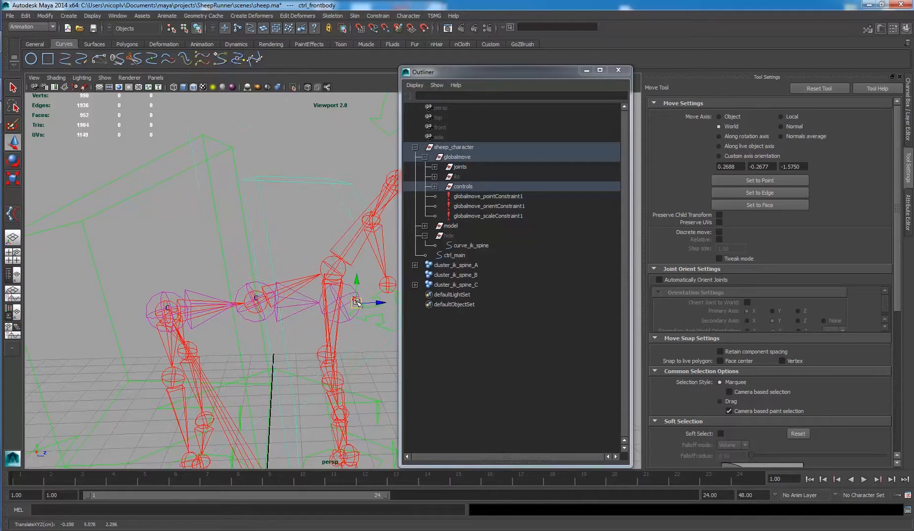
pyautogui.hotkey('ctrl', 'z')
# Step: Parent-constrain cluster_ik_spine_B to both ctrl_rearbody and ctrl_frontbody, resetting the constraint options and keeping Maintain offset on
pyautogui.keyDown('alt'); pyautogui.moveTo(286, 319); pyautogui.dragTo(279, 236); pyautogui.keyUp('alt')
pyautogui.moveTo(199, 123); pyautogui.dragTo(314, 185)
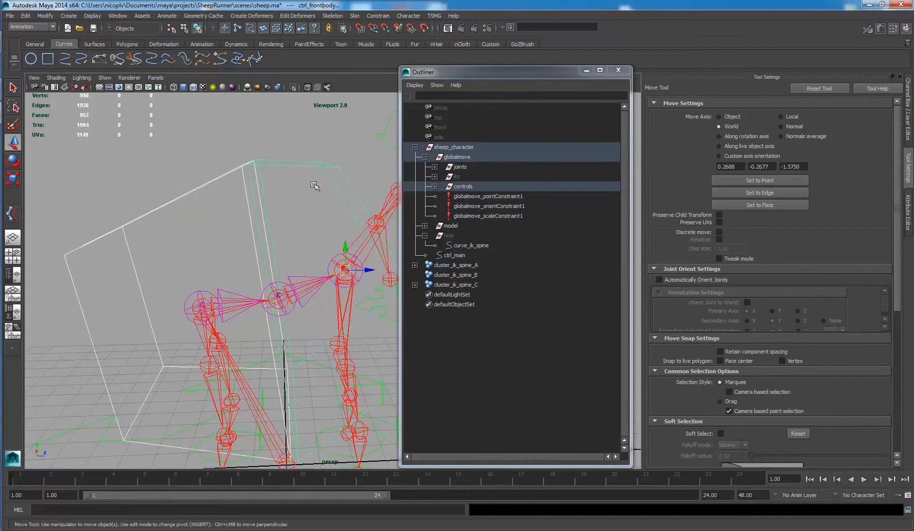
pyautogui.click(454, 275)
pyautogui.click(378, 16)
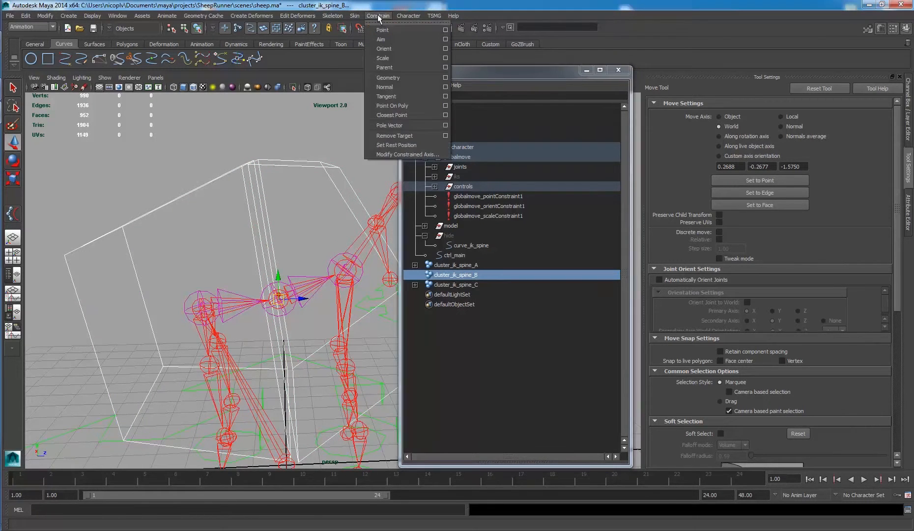
pyautogui.click(446, 67)
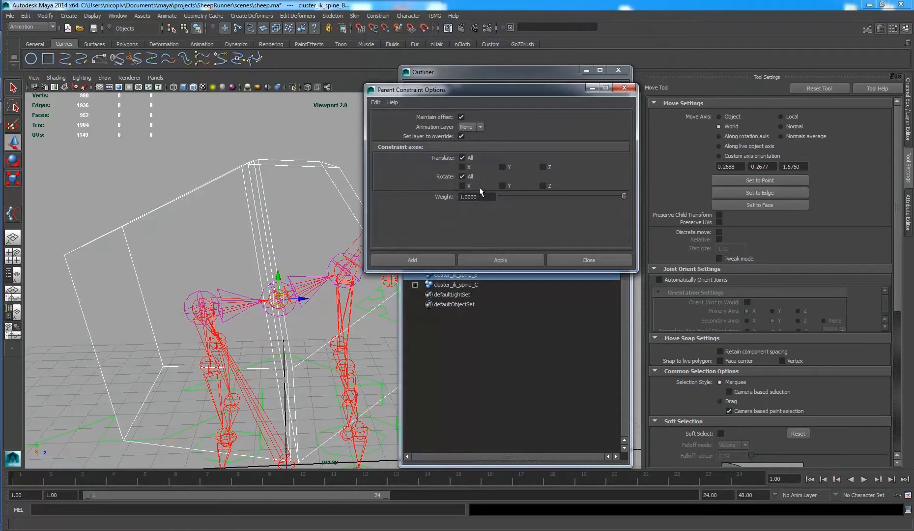
pyautogui.click(375, 102)
pyautogui.click(387, 122)
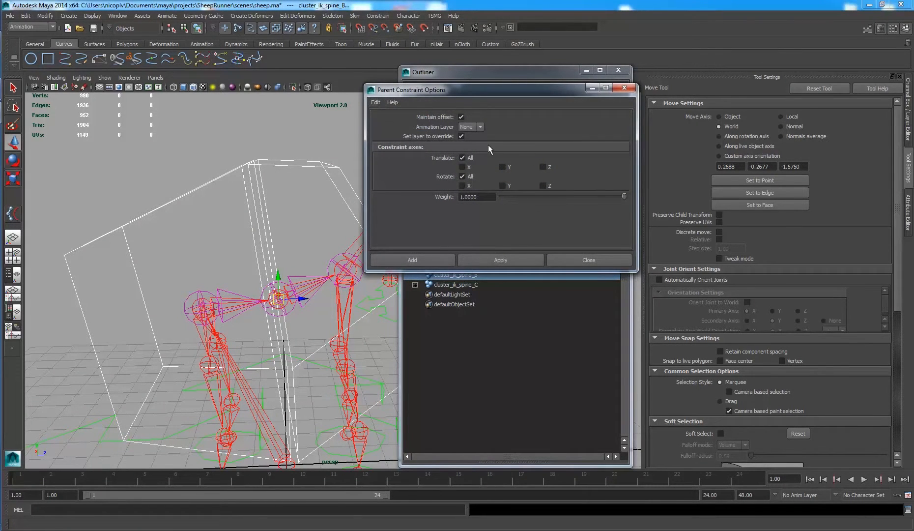
pyautogui.click(438, 258)
# Step: Test the middle cluster's behaviour by moving and rotating the body controls, undoing the changes and clearing the selection
pyautogui.keyDown('alt'); pyautogui.moveTo(255, 232); pyautogui.dragTo(368, 244); pyautogui.keyUp('alt')
pyautogui.click(332, 200)
pyautogui.keyDown('alt'); pyautogui.moveTo(370, 246); pyautogui.dragTo(322, 231, button='middle'); pyautogui.keyUp('alt')
pyautogui.moveTo(296, 253)
pyautogui.mouseDown()
pyautogui.moveTo(298, 289)
pyautogui.moveTo(293, 213)
pyautogui.moveTo(295, 261)
pyautogui.moveTo(322, 266)
pyautogui.moveTo(304, 248)
pyautogui.moveTo(298, 255)
pyautogui.mouseUp()
pyautogui.click(188, 215)
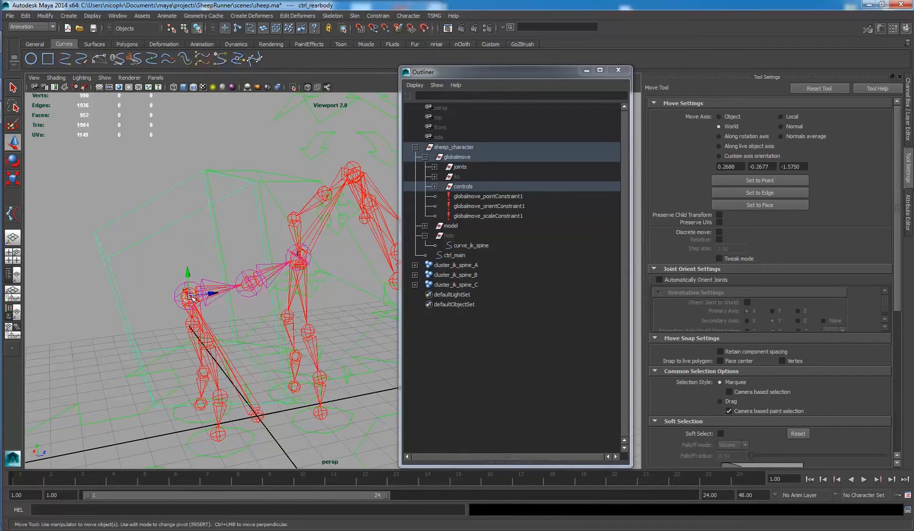
pyautogui.press('e')
pyautogui.moveTo(196, 302); pyautogui.dragTo(296, 330)
pyautogui.moveTo(284, 385); pyautogui.dragTo(283, 357)
pyautogui.hotkey('ctrl', 'z')
pyautogui.moveTo(260, 409)
pyautogui.mouseDown()
pyautogui.moveTo(279, 397)
pyautogui.moveTo(248, 408)
pyautogui.moveTo(266, 407)
pyautogui.mouseUp()
pyautogui.hotkey('ctrl', 'z')
pyautogui.keyDown('alt'); pyautogui.moveTo(316, 318); pyautogui.dragTo(220, 246); pyautogui.keyUp('alt')
pyautogui.keyDown('shift'); pyautogui.click(206, 158); pyautogui.keyUp('shift')
pyautogui.keyDown('alt'); pyautogui.moveTo(206, 157); pyautogui.dragTo(217, 177); pyautogui.keyUp('alt')
pyautogui.hotkey('ctrl', 'z')
pyautogui.click(217, 177)
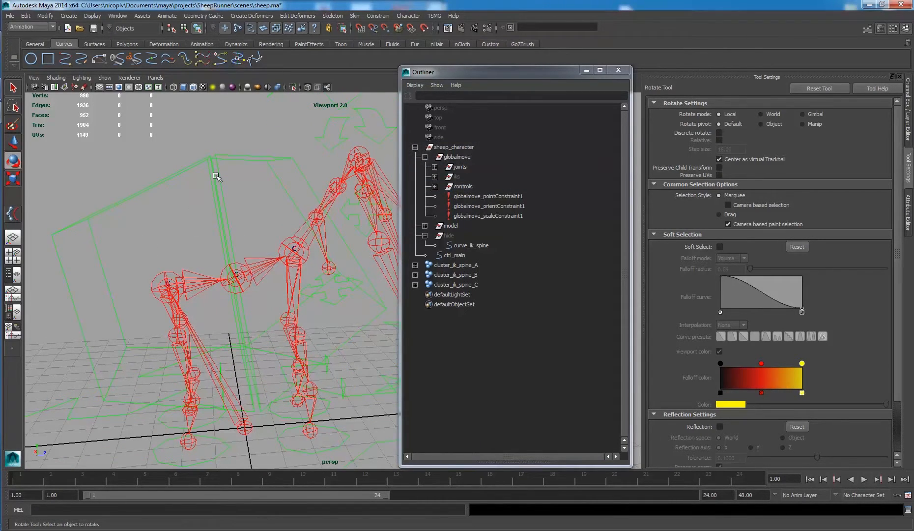
# Step: Parent cluster_ik_spine_A, cluster_ik_spine_B and cluster_ik_spine_C under the hide group and collapse the group
pyautogui.keyDown('alt'); pyautogui.moveTo(232, 256); pyautogui.dragTo(242, 241, button='middle'); pyautogui.keyUp('alt')
pyautogui.scroll(2, 344, 268)
pyautogui.click(446, 266)
pyautogui.keyDown('shift'); pyautogui.click(449, 284); pyautogui.keyUp('shift')
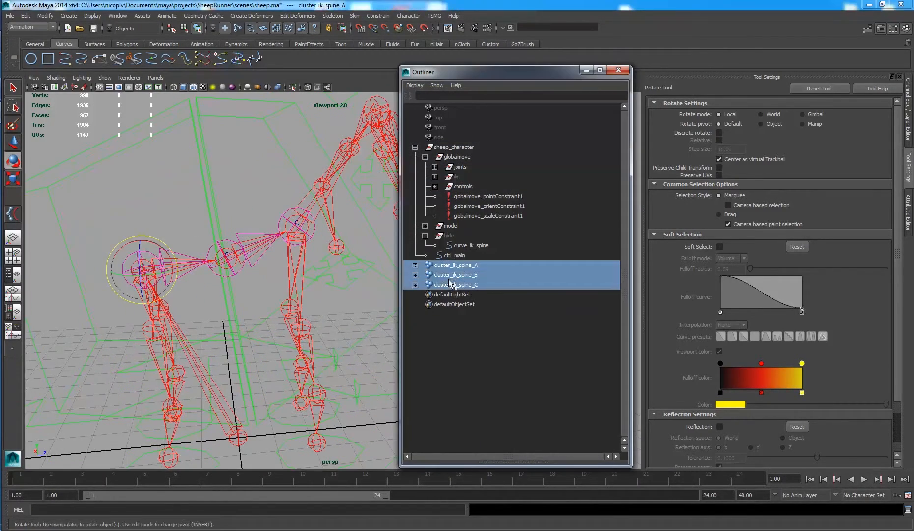
pyautogui.moveTo(452, 268); pyautogui.dragTo(434, 235, button='middle')
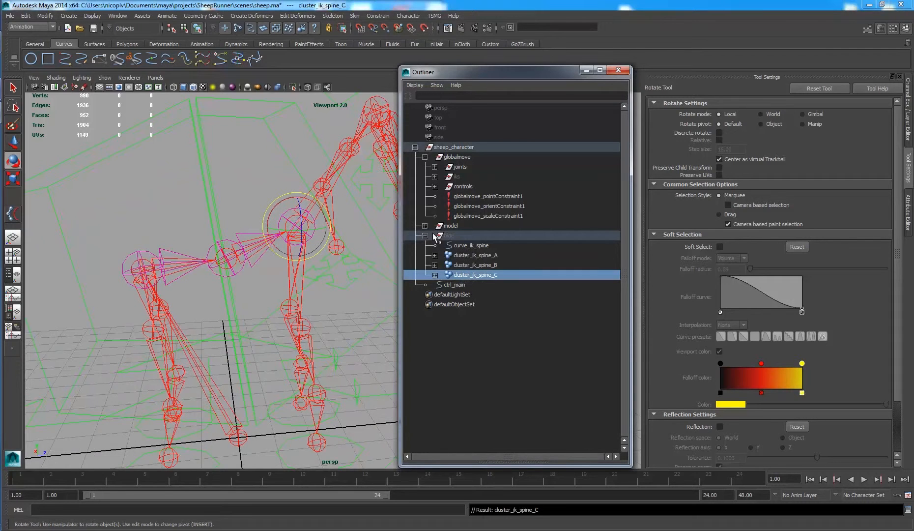
pyautogui.click(425, 235)
pyautogui.click(250, 189)
# Step: Test-move the rig's ground-level control and undo the move
pyautogui.scroll(-3, 251, 189)
pyautogui.keyDown('alt'); pyautogui.moveTo(310, 206); pyautogui.dragTo(292, 202); pyautogui.keyUp('alt')
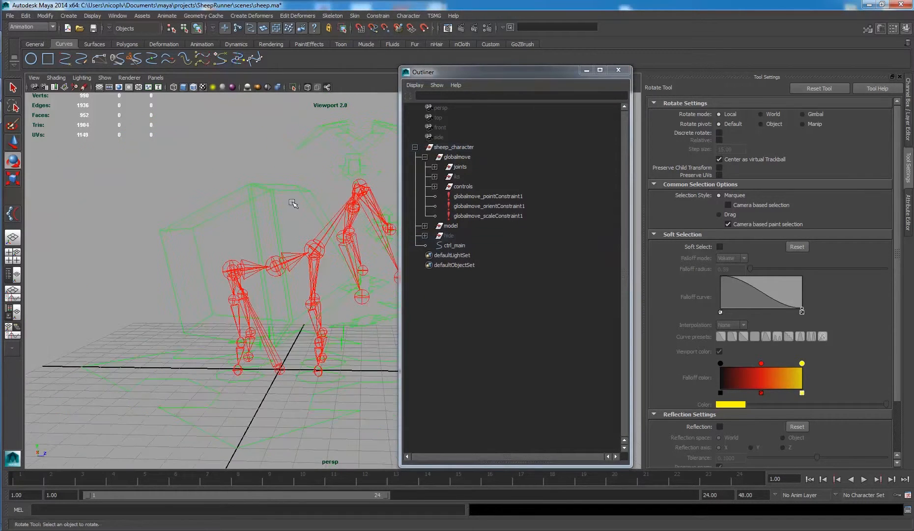
pyautogui.click(286, 415)
pyautogui.press('w')
pyautogui.moveTo(284, 379); pyautogui.dragTo(263, 394)
pyautogui.hotkey('ctrl', 'z')
# Step: Examine the IK spine joint chain in the joints hierarchy and select jt_spine_A_ik
pyautogui.keyDown('alt'); pyautogui.moveTo(223, 267); pyautogui.dragTo(295, 247, button='right'); pyautogui.keyUp('alt')
pyautogui.click(263, 199)
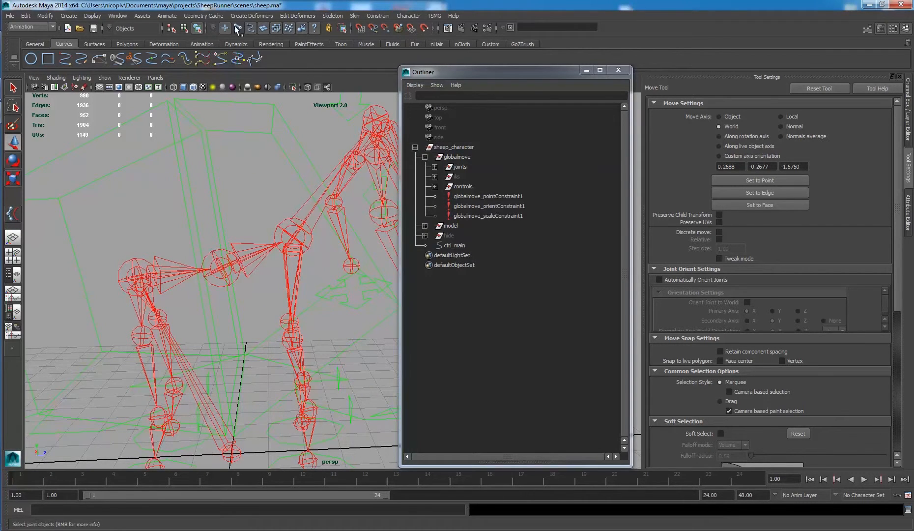
pyautogui.click(133, 260)
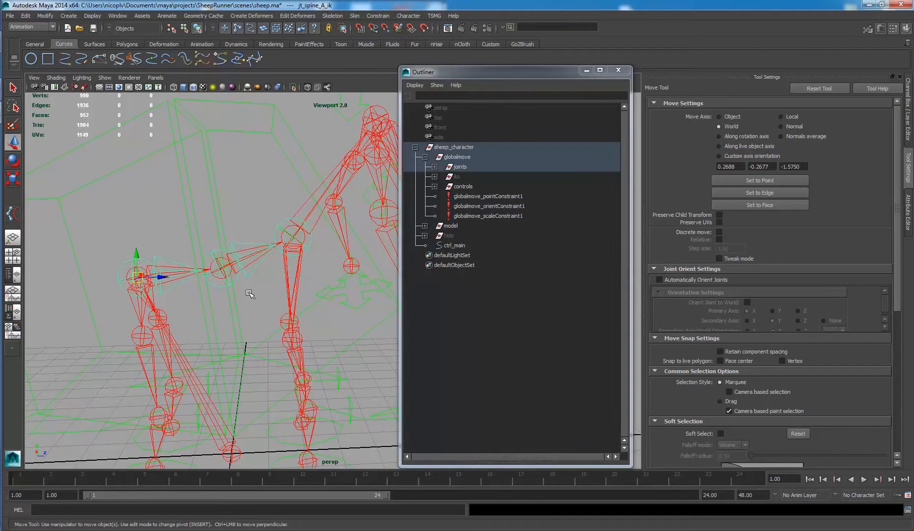
pyautogui.click(434, 167)
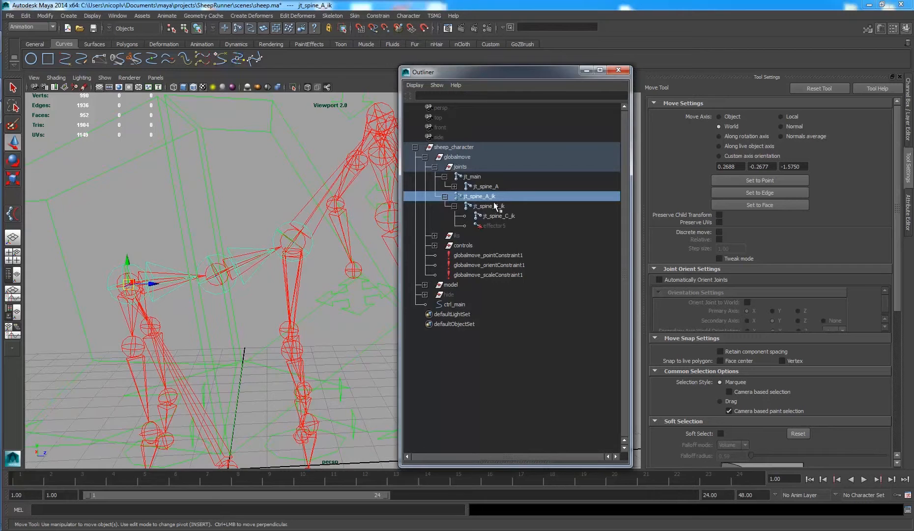
pyautogui.moveTo(303, 124); pyautogui.dragTo(282, 172)
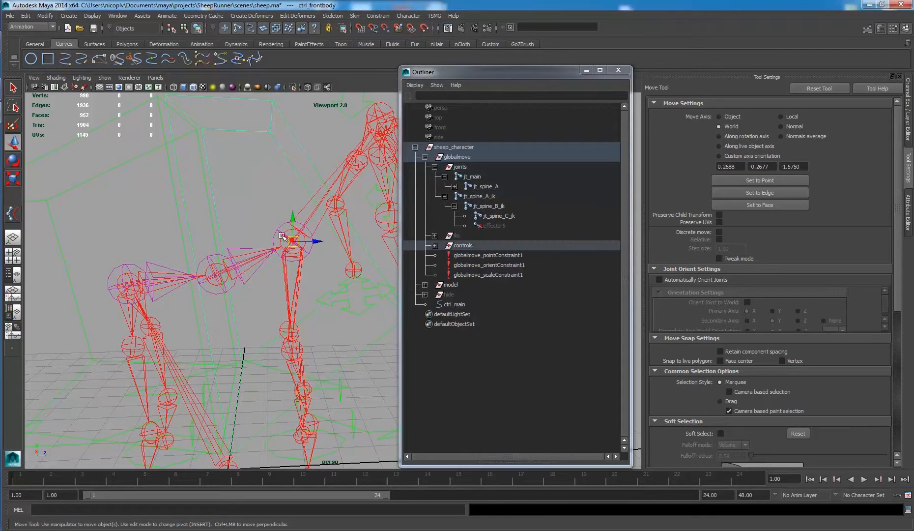
pyautogui.click(212, 259)
pyautogui.click(125, 269)
pyautogui.click(126, 265)
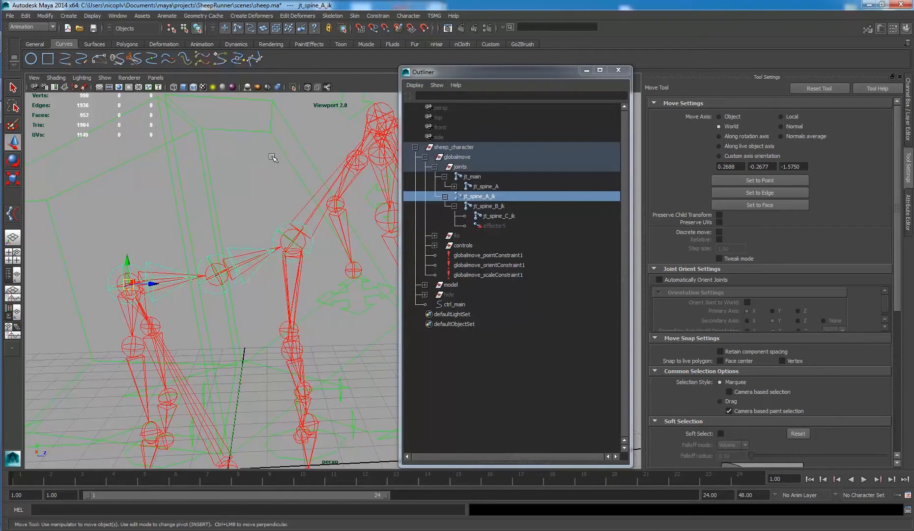
# Step: Test-rotate ctrl_frontbody to check the spine's response, and undo the rotation
pyautogui.moveTo(299, 133); pyautogui.dragTo(276, 162)
pyautogui.press('e')
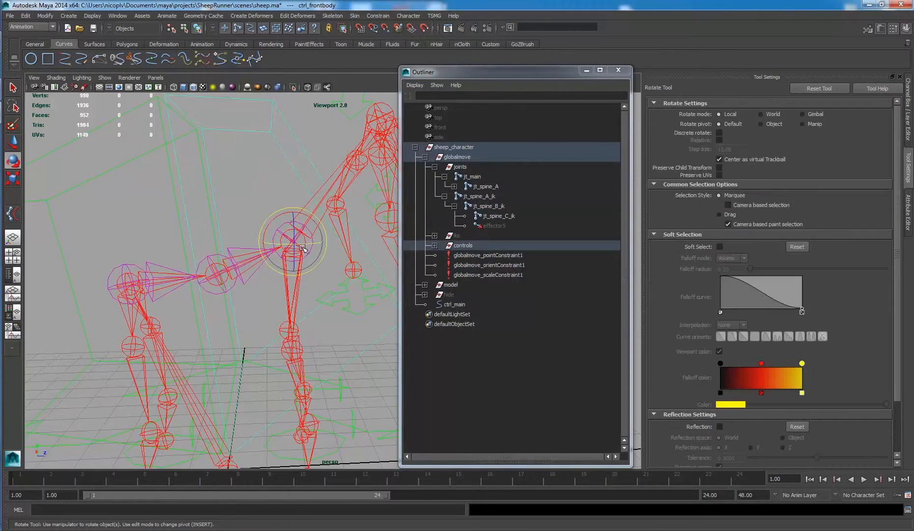
pyautogui.moveTo(297, 238)
pyautogui.mouseDown()
pyautogui.moveTo(310, 239)
pyautogui.moveTo(293, 240)
pyautogui.mouseUp()
pyautogui.hotkey('ctrl', 'z')
pyautogui.hotkey('ctrl', 'z')
# Step: Point-constrain jt_spine_A to jt_spine_A_ik with Maintain offset off and all axes constrained
pyautogui.click(454, 186)
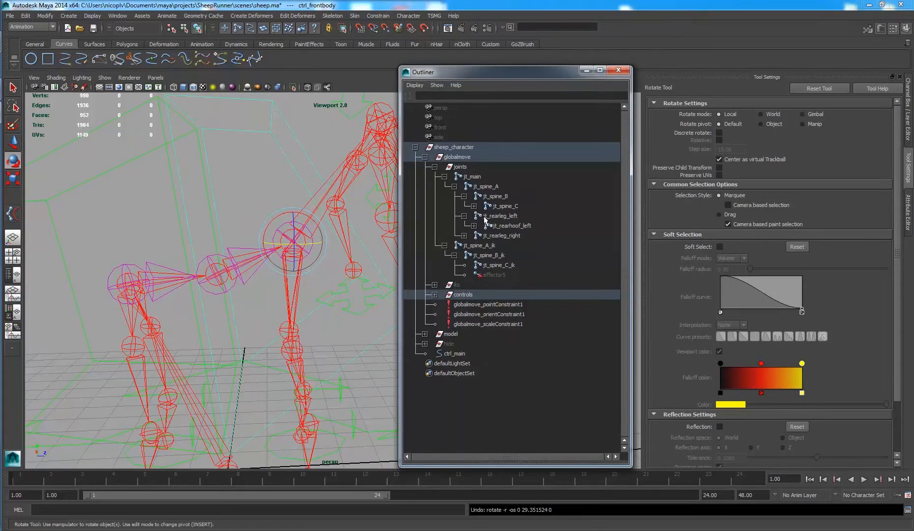
pyautogui.click(479, 245)
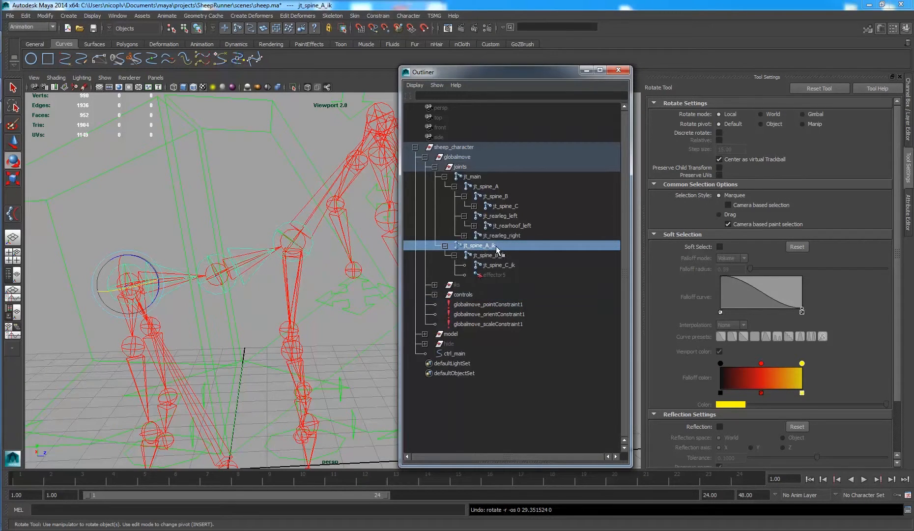
pyautogui.keyDown('ctrl'); pyautogui.click(482, 189); pyautogui.keyUp('ctrl')
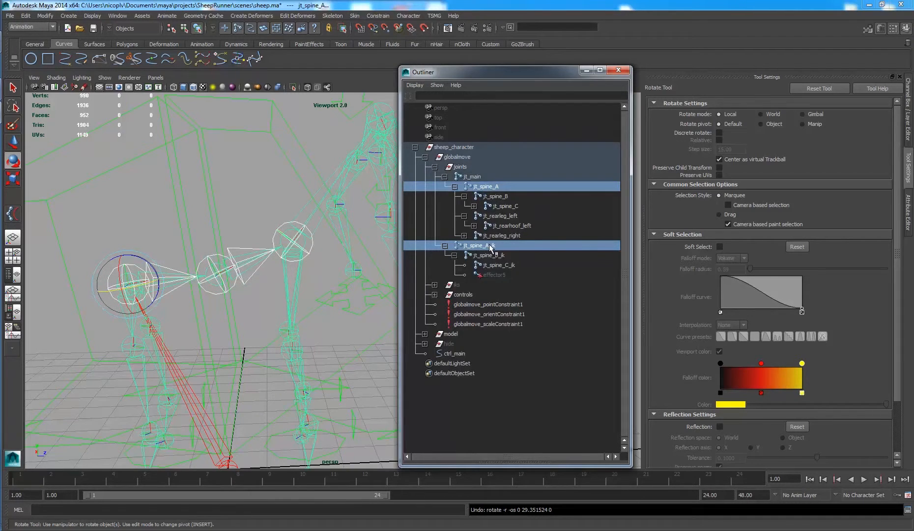
pyautogui.click(378, 16)
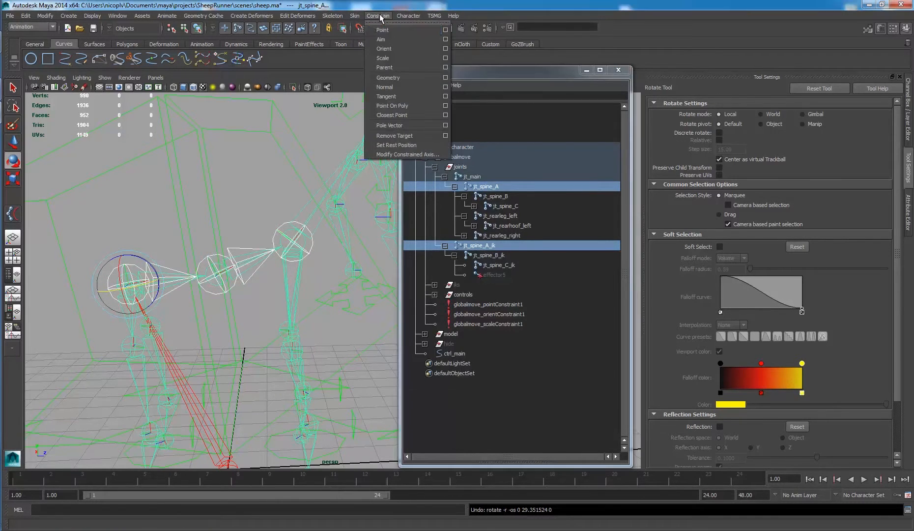
pyautogui.click(444, 30)
pyautogui.click(429, 258)
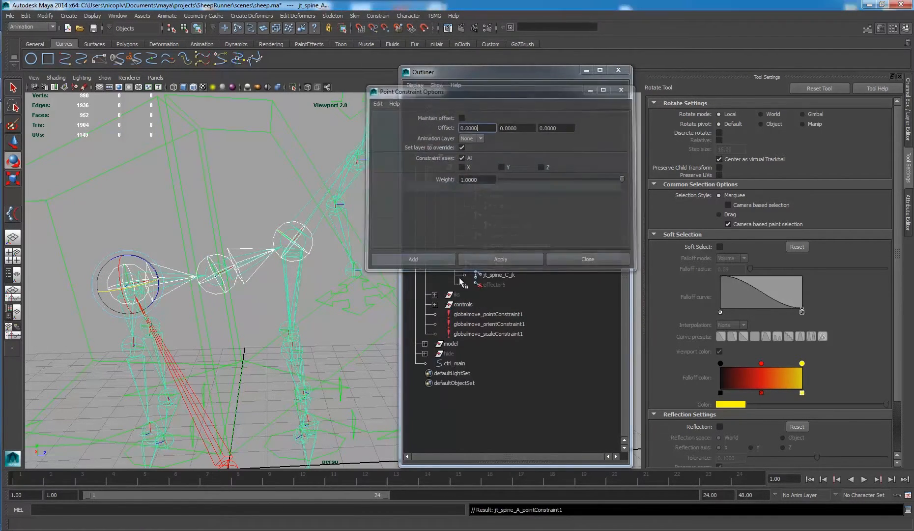
# Step: Point-constrain jt_spine_B to jt_spine_B_ik with the same options, and select jt_spine_C_ik together with jt_spine_C
pyautogui.click(489, 265)
pyautogui.keyDown('ctrl'); pyautogui.click(496, 196); pyautogui.keyUp('ctrl')
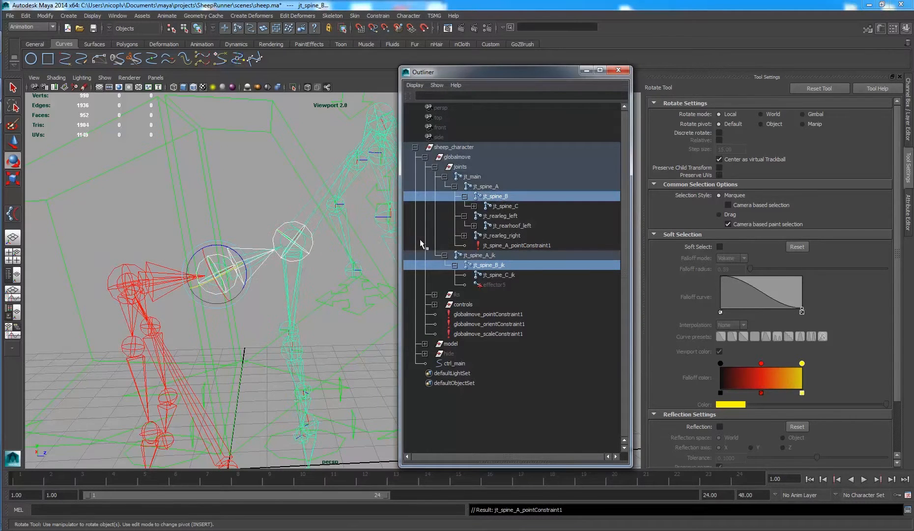
pyautogui.press('g')
pyautogui.click(501, 284)
pyautogui.keyDown('ctrl'); pyautogui.click(516, 206); pyautogui.keyUp('ctrl')
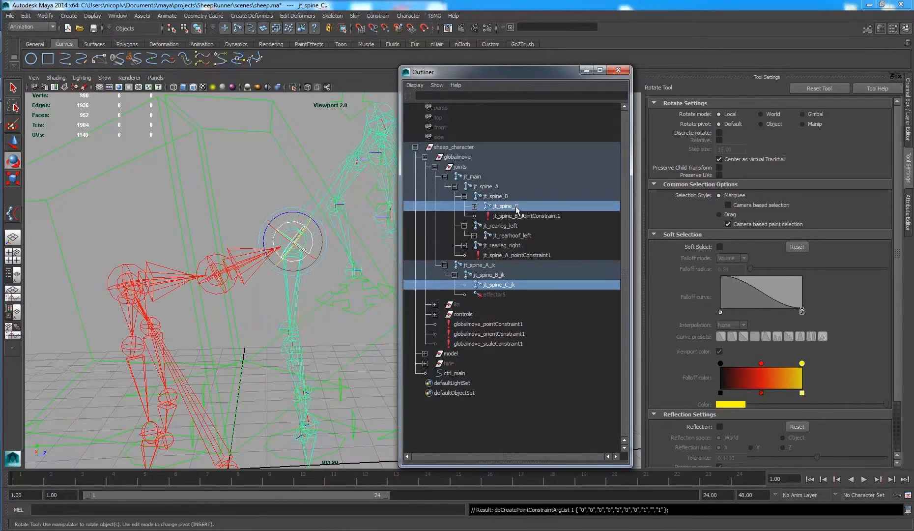
# Step: Test moving and rotating ctrl_frontbody and rotating ctrl_rearbody on the constrained spine, undoing each change
pyautogui.scroll(-2, 342, 258)
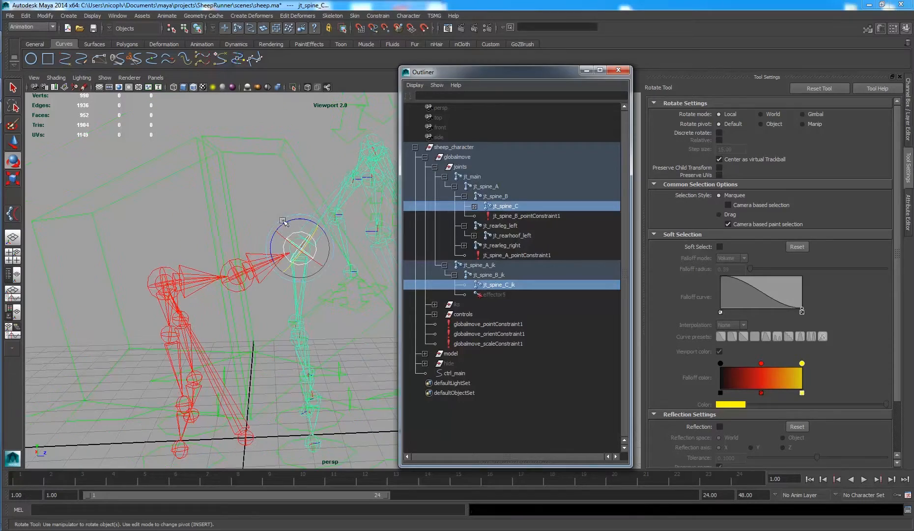
pyautogui.click(290, 142)
pyautogui.press('w')
pyautogui.moveTo(297, 250)
pyautogui.mouseDown()
pyautogui.moveTo(314, 310)
pyautogui.moveTo(298, 250)
pyautogui.moveTo(329, 268)
pyautogui.moveTo(299, 248)
pyautogui.mouseUp()
pyautogui.hotkey('ctrl', 'z')
pyautogui.press('e')
pyautogui.hotkey('ctrl', 'z')
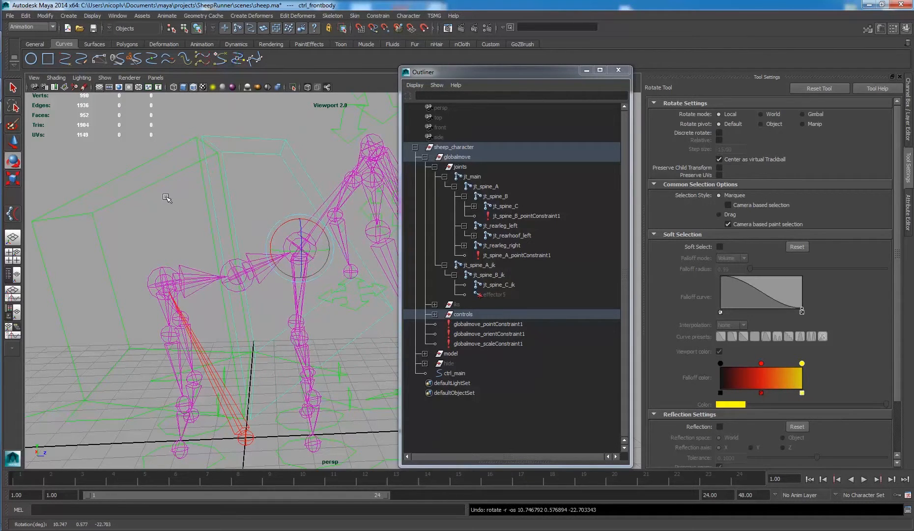
pyautogui.moveTo(122, 146); pyautogui.dragTo(164, 221)
pyautogui.moveTo(174, 274); pyautogui.dragTo(180, 268)
pyautogui.hotkey('ctrl', 'z')
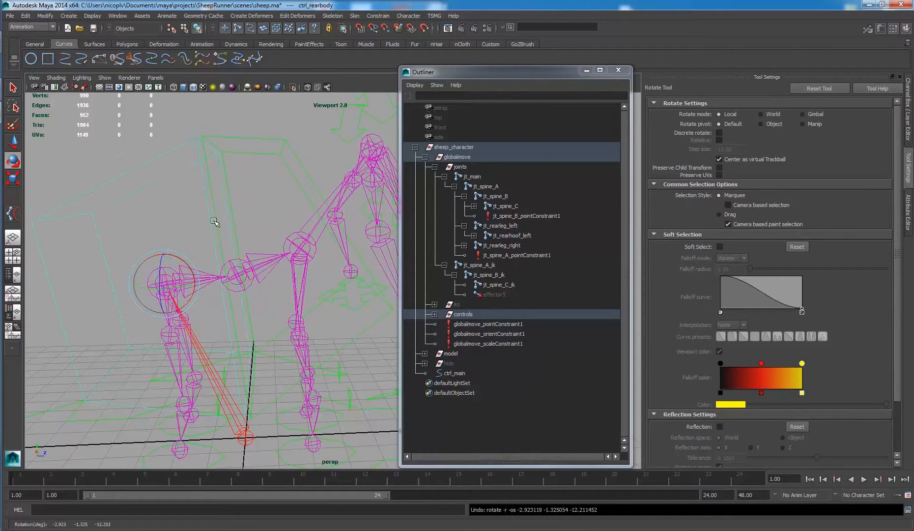
pyautogui.click(235, 128)
pyautogui.moveTo(265, 114); pyautogui.dragTo(293, 173)
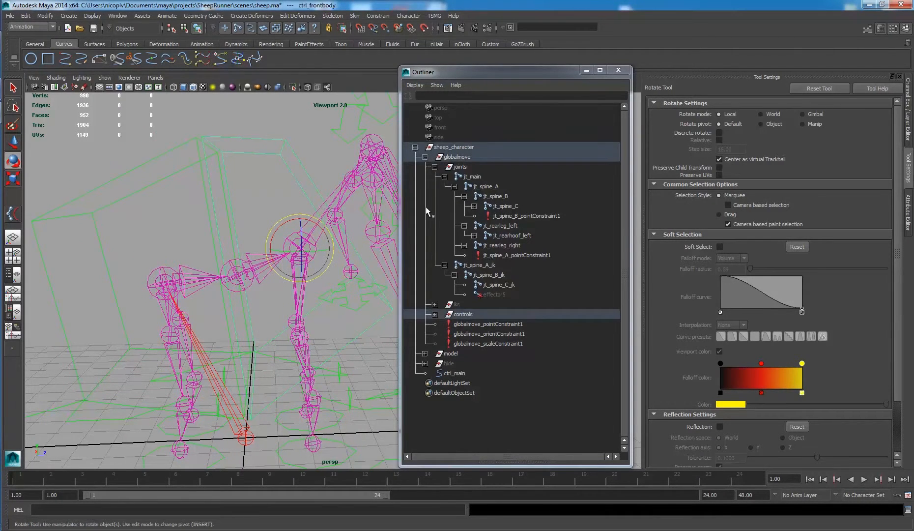
pyautogui.press('w')
pyautogui.keyDown('alt'); pyautogui.moveTo(372, 217); pyautogui.dragTo(318, 262); pyautogui.keyUp('alt')
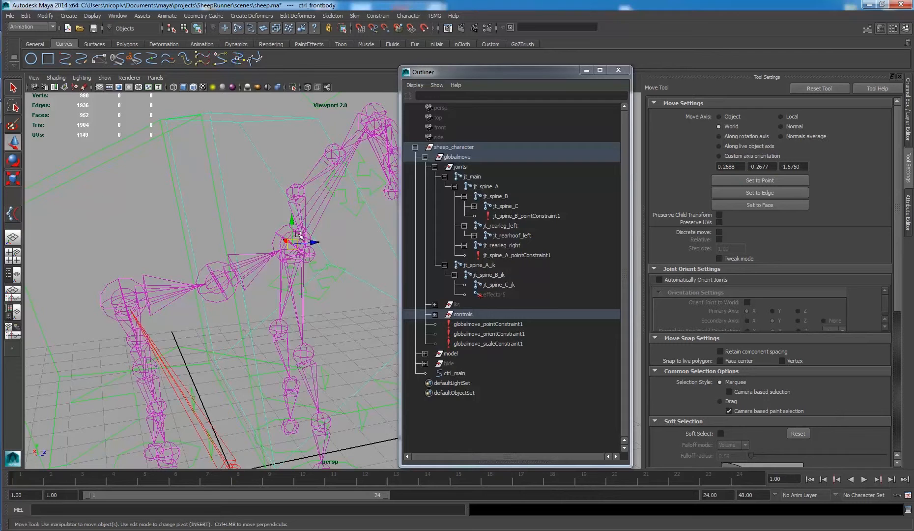
pyautogui.keyDown('alt'); pyautogui.moveTo(289, 203); pyautogui.dragTo(269, 210); pyautogui.keyUp('alt')
# Step: Orient-constrain jt_spine_A to ctrl_rearbody with Maintain offset on and all axes constrained
pyautogui.moveTo(108, 128); pyautogui.dragTo(135, 202)
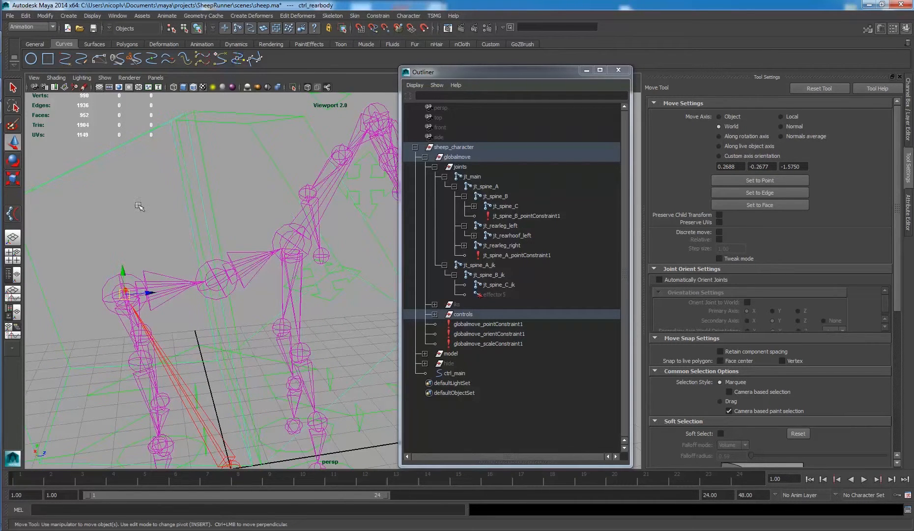
pyautogui.click(490, 188)
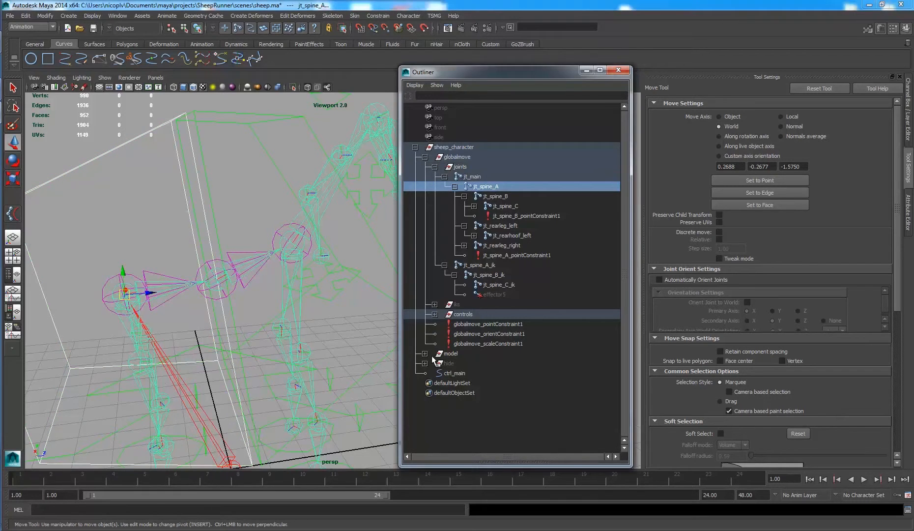
pyautogui.click(378, 16)
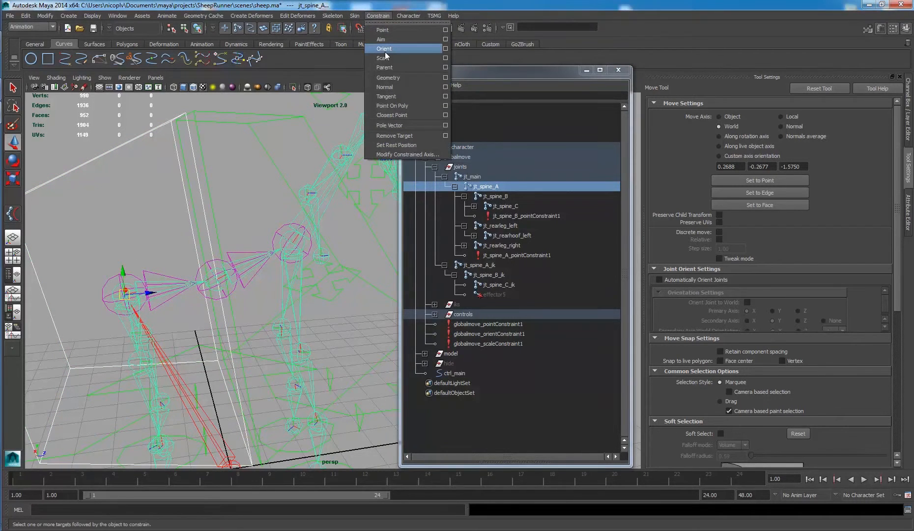
pyautogui.click(446, 49)
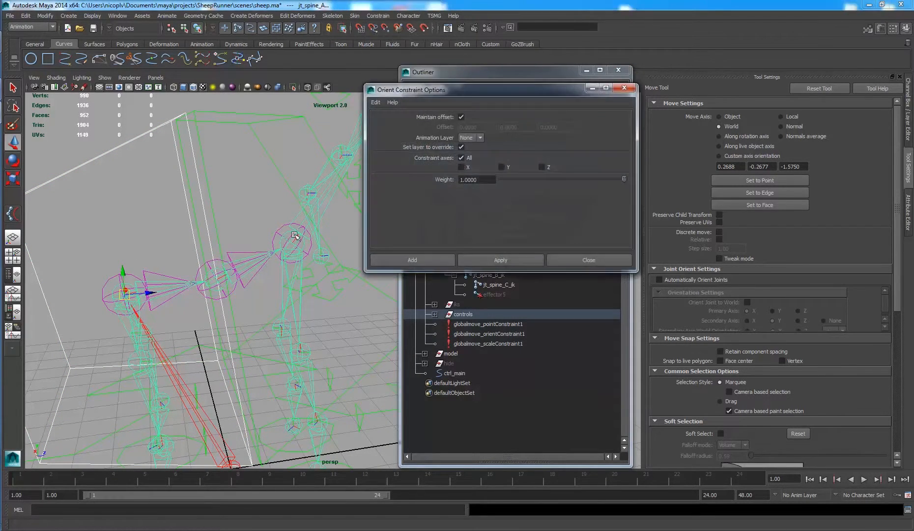
pyautogui.keyDown('alt'); pyautogui.moveTo(231, 246); pyautogui.dragTo(195, 271); pyautogui.keyUp('alt')
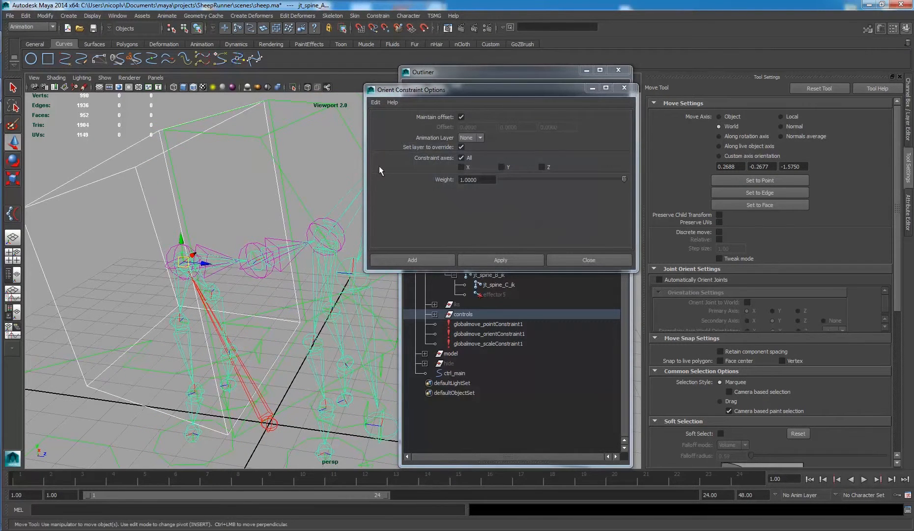
pyautogui.click(461, 117)
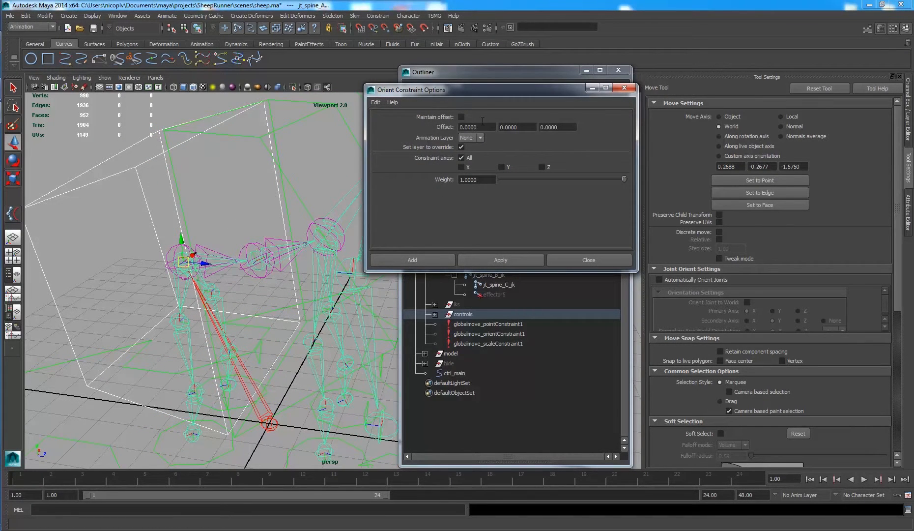
pyautogui.keyDown('alt'); pyautogui.moveTo(261, 216); pyautogui.dragTo(234, 222); pyautogui.keyUp('alt')
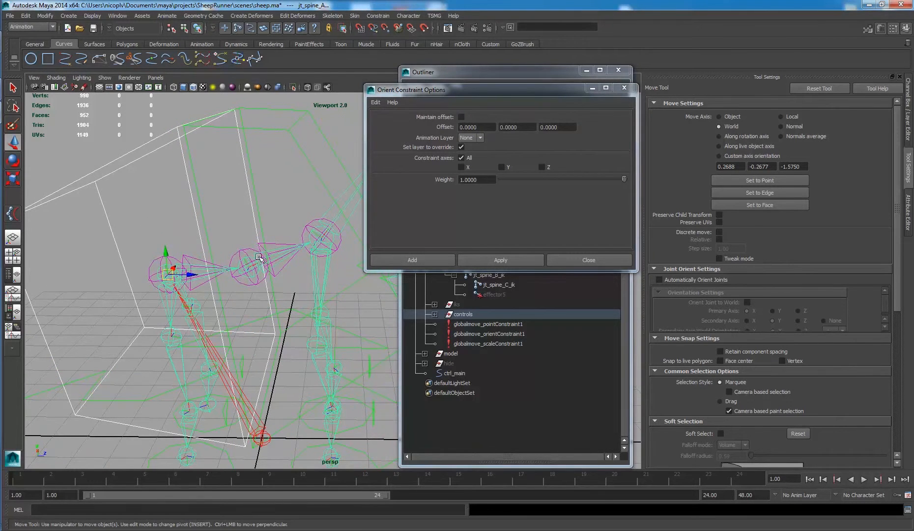
pyautogui.click(461, 117)
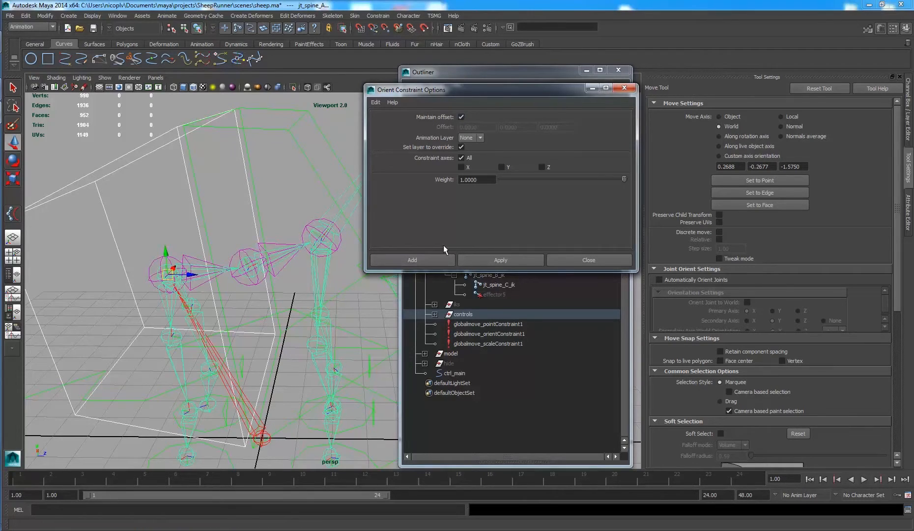
pyautogui.click(422, 260)
# Step: Test-rotate ctrl_rearbody to check the rear spine joint's response, and undo the rotation
pyautogui.click(147, 224)
pyautogui.press('e')
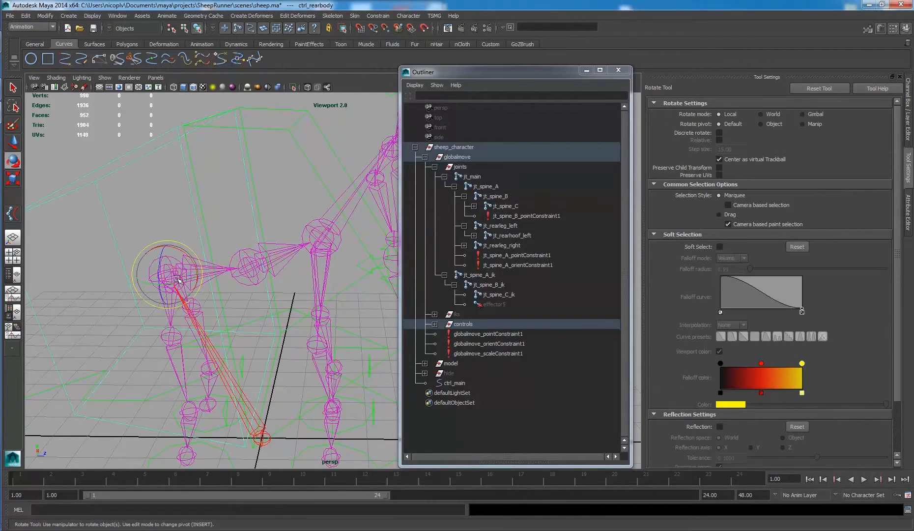
pyautogui.moveTo(178, 280); pyautogui.dragTo(159, 281)
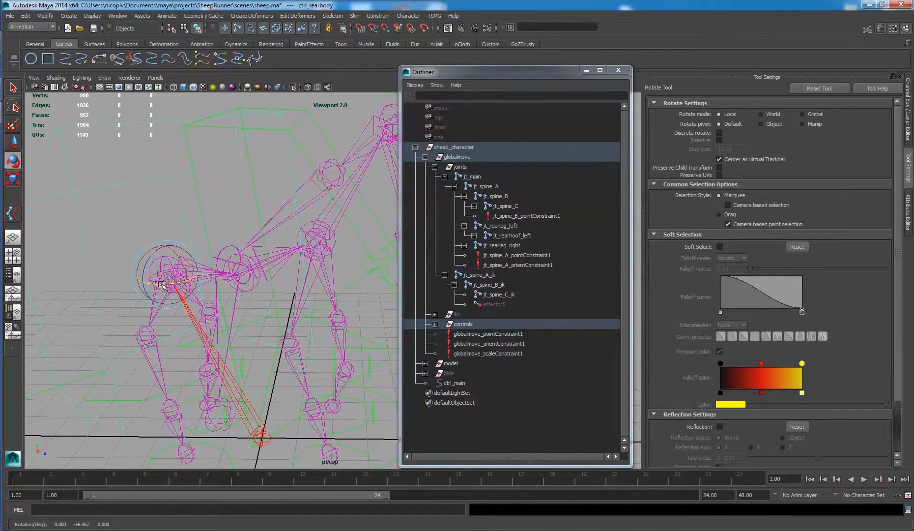
pyautogui.hotkey('ctrl', 'z')
# Step: Orient-constrain jt_spine_C to ctrl_frontbody by repeating the constraint with the same options, and clear the selection
pyautogui.keyDown('alt'); pyautogui.moveTo(267, 231); pyautogui.dragTo(298, 220); pyautogui.keyUp('alt')
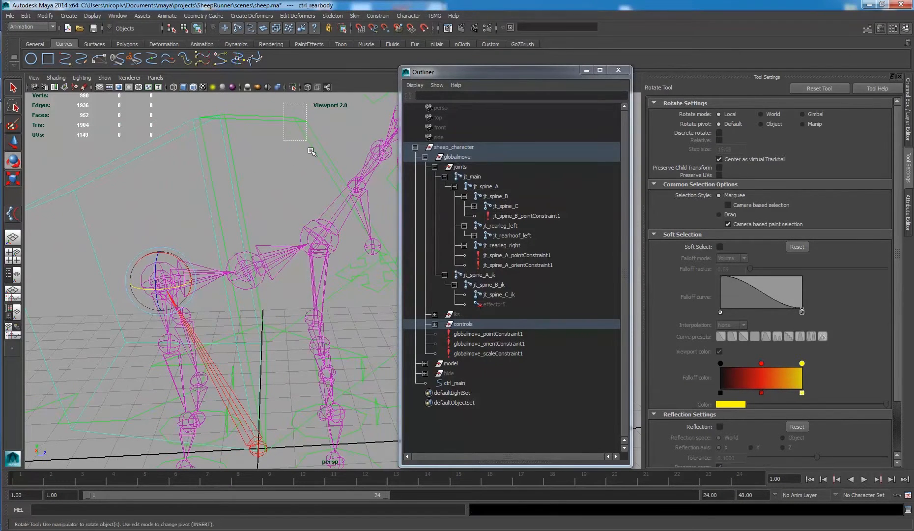
pyautogui.click(319, 237)
pyautogui.click(513, 208)
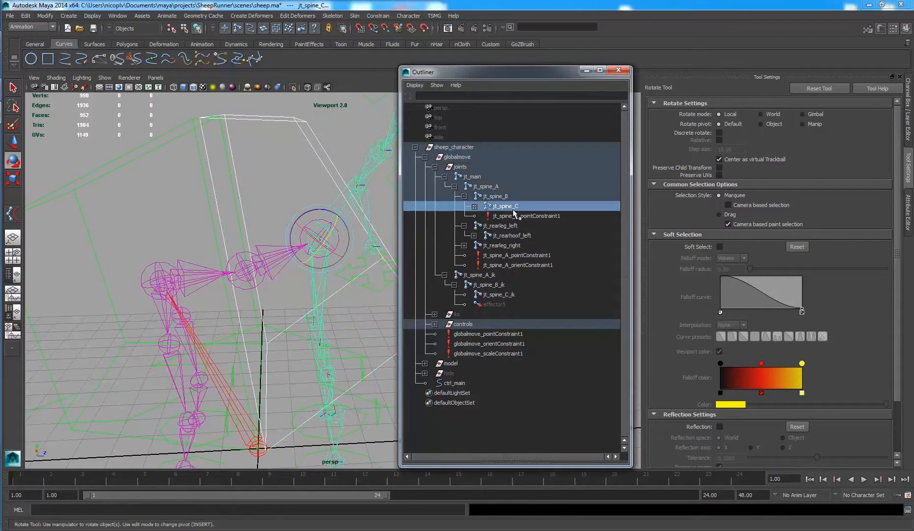
pyautogui.press('g')
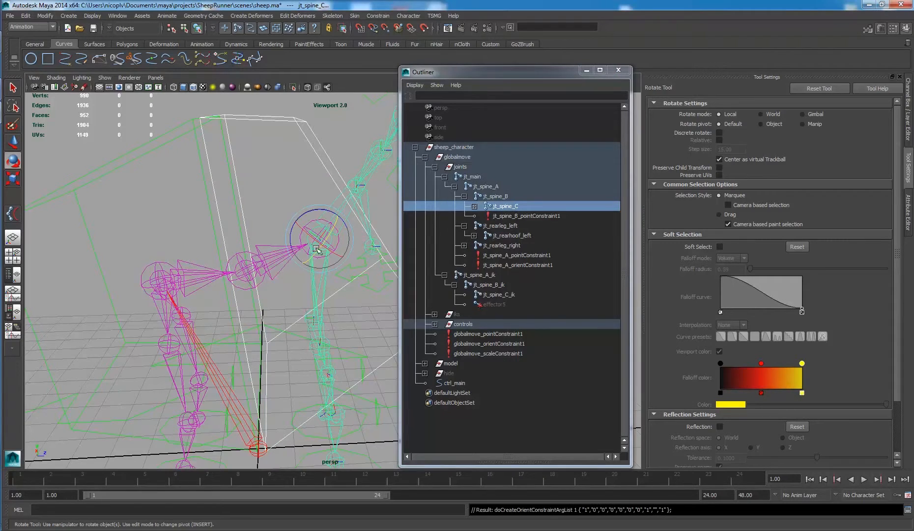
pyautogui.click(339, 125)
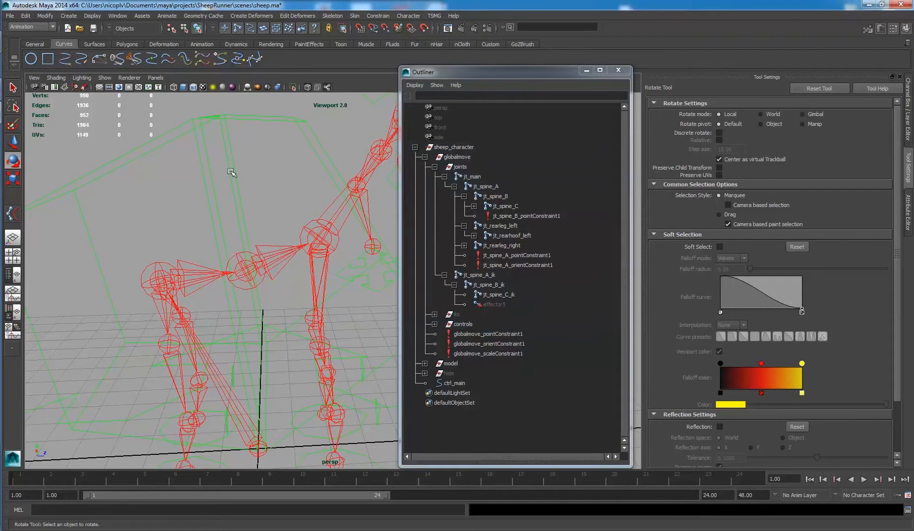
# Step: Orient-constrain jt_spine_B to both ctrl_rearbody and ctrl_frontbody with the same constraint options
pyautogui.click(168, 154)
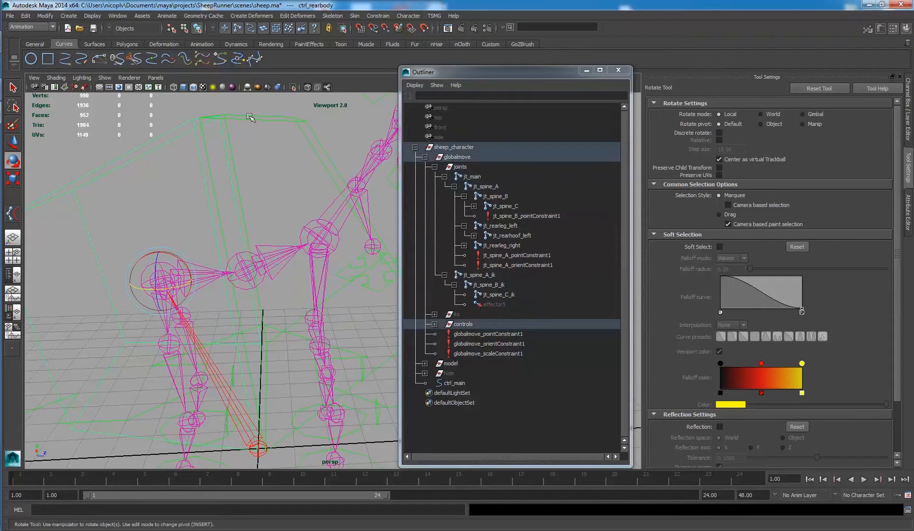
pyautogui.keyDown('alt'); pyautogui.moveTo(216, 133); pyautogui.dragTo(239, 117); pyautogui.keyUp('alt')
pyautogui.click(260, 145)
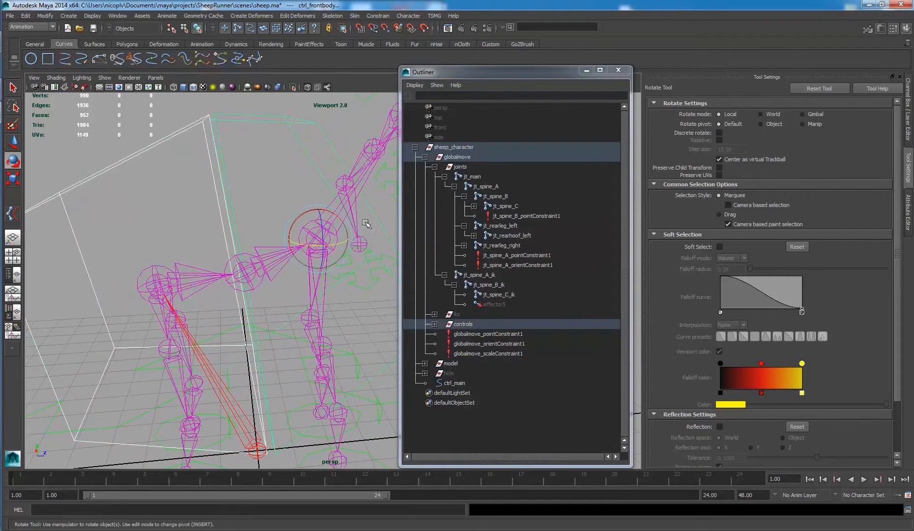
pyautogui.click(499, 197)
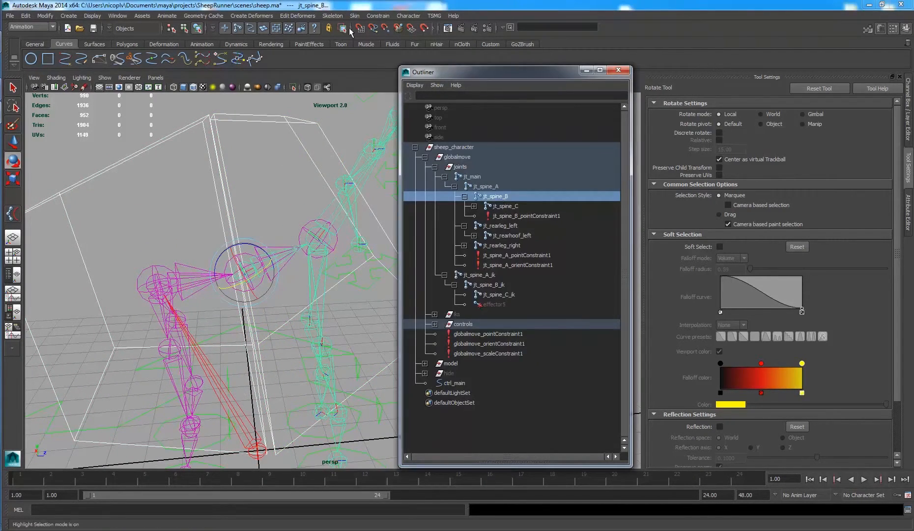
pyautogui.click(375, 15)
pyautogui.click(446, 49)
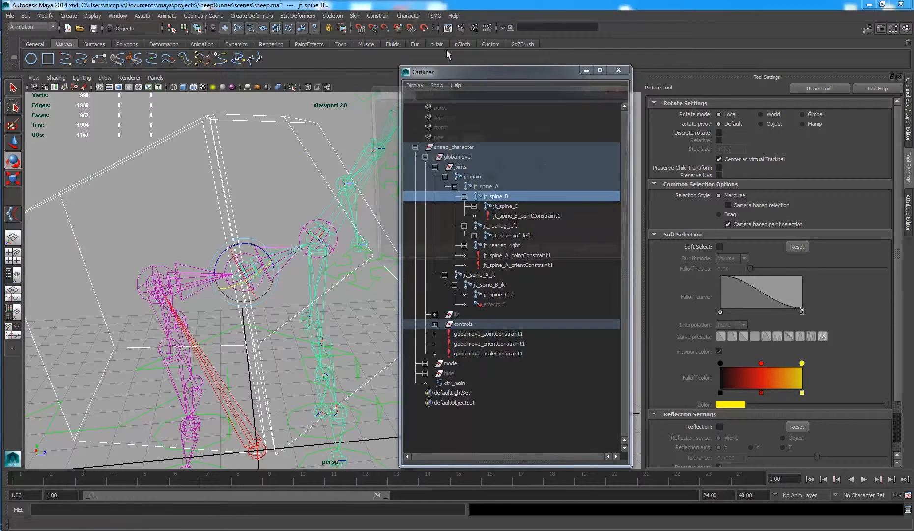
pyautogui.click(427, 260)
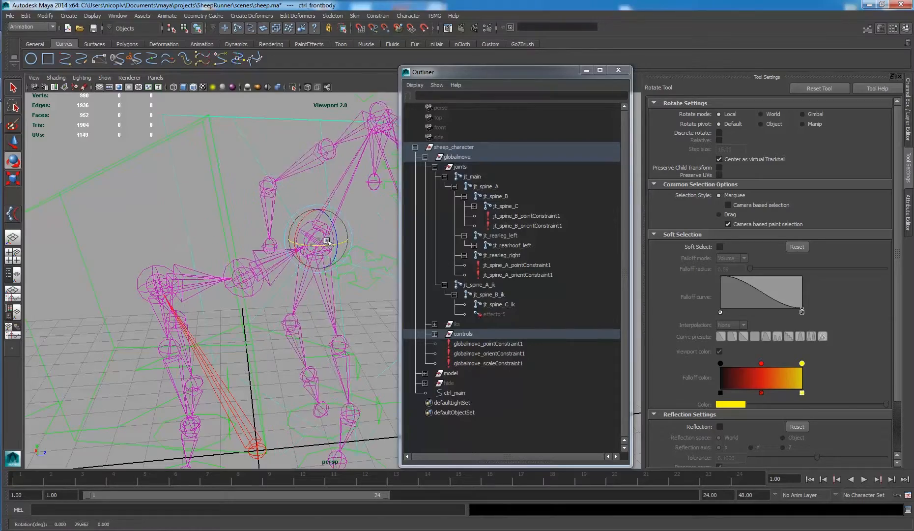
# Step: Test-rotate ctrl_frontbody and ctrl_rearbody to check how the orient-constrained spine follows, and undo the rotations
pyautogui.moveTo(295, 243); pyautogui.dragTo(243, 218)
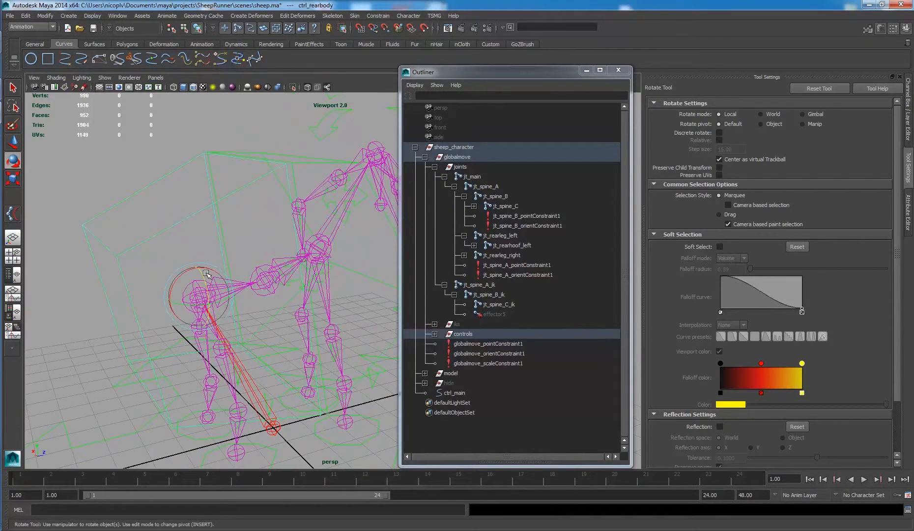
pyautogui.moveTo(206, 279); pyautogui.dragTo(186, 279)
pyautogui.hotkey('ctrl', 'z')
pyautogui.keyDown('alt'); pyautogui.moveTo(255, 228); pyautogui.dragTo(224, 197); pyautogui.keyUp('alt')
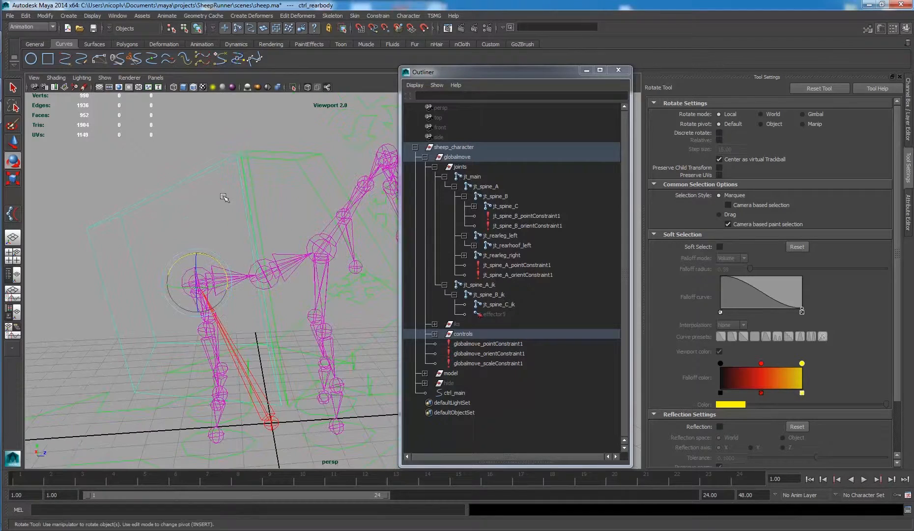